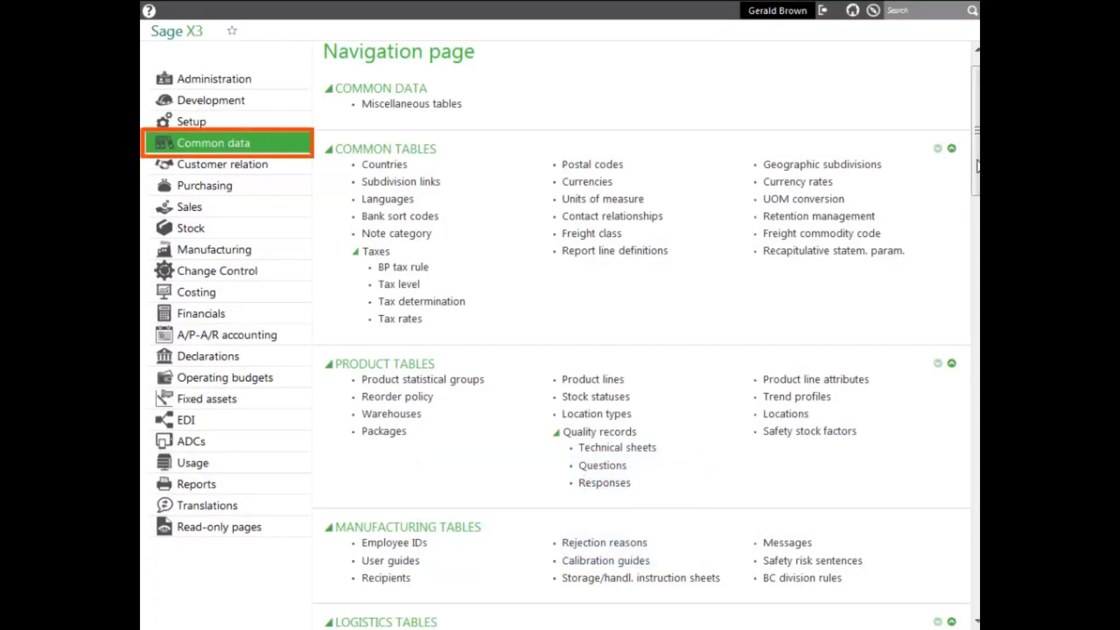
- Open Suppliers from the BPs section and display supplier NA051 Kraft Electronics
{"action": "scroll", "coordinate": [945, 227], "scroll_direction": "down", "scroll_amount": 15}
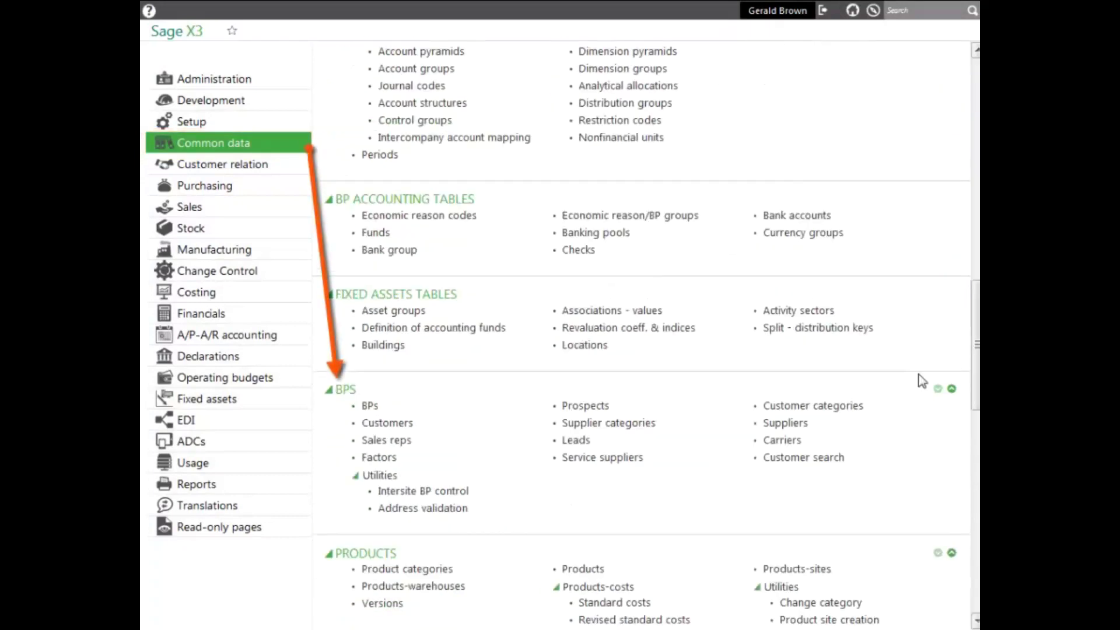
{"action": "left_click", "coordinate": [785, 423]}
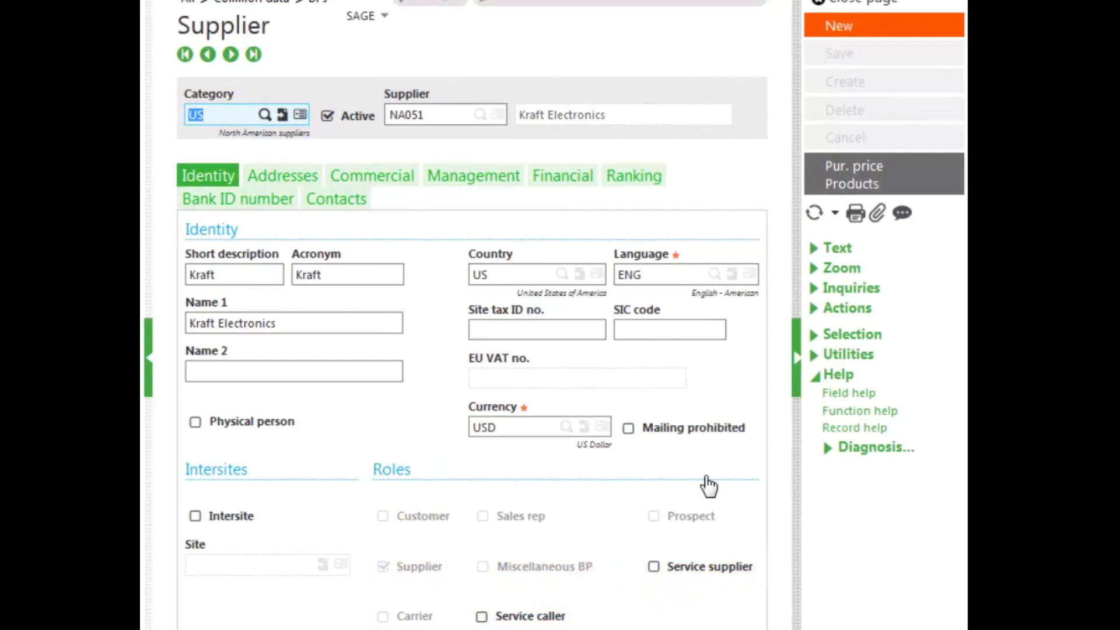
- On the Addresses tab, add a second address row AD2 described 'Address Two'
{"action": "left_click", "coordinate": [264, 178]}
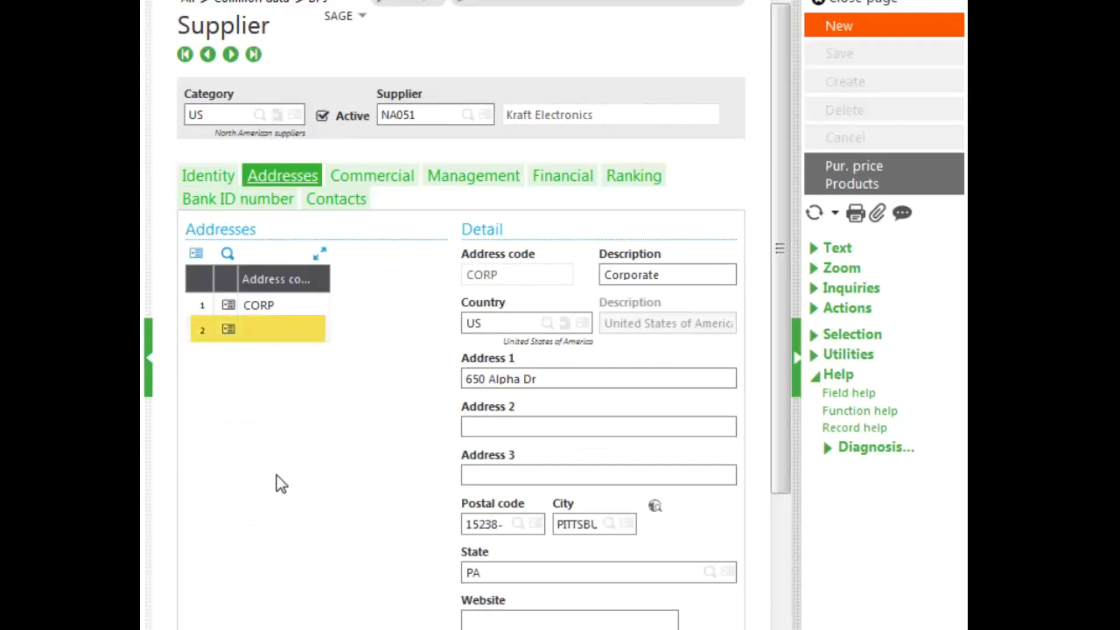
{"action": "left_click", "coordinate": [272, 327]}
{"action": "type", "text": "AD2"}
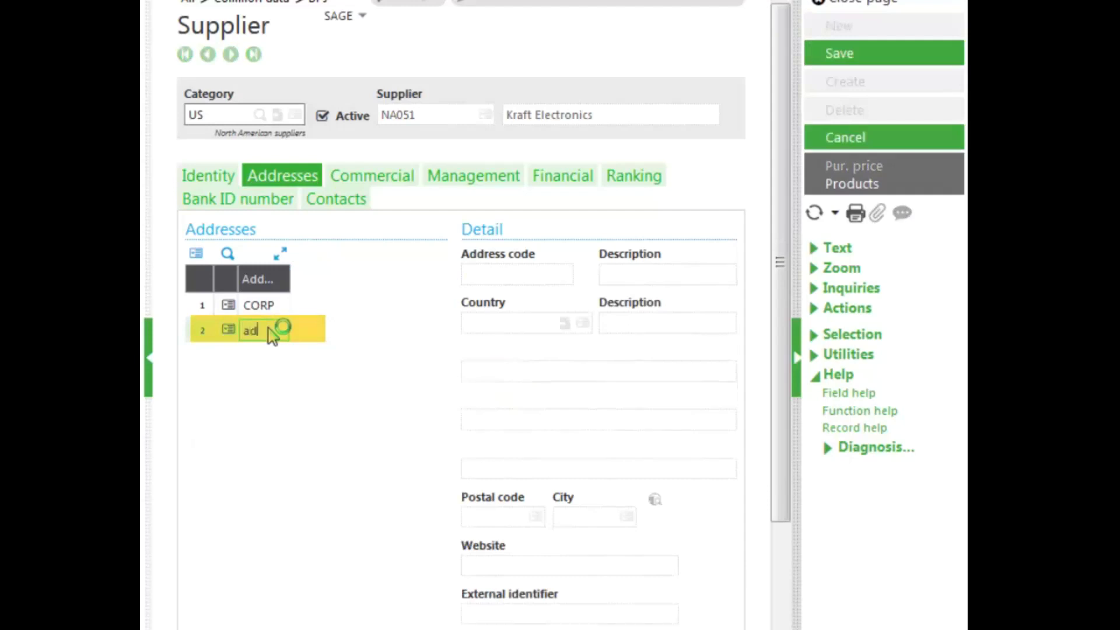
{"action": "key", "text": "Tab"}
{"action": "type", "text": "Add"}
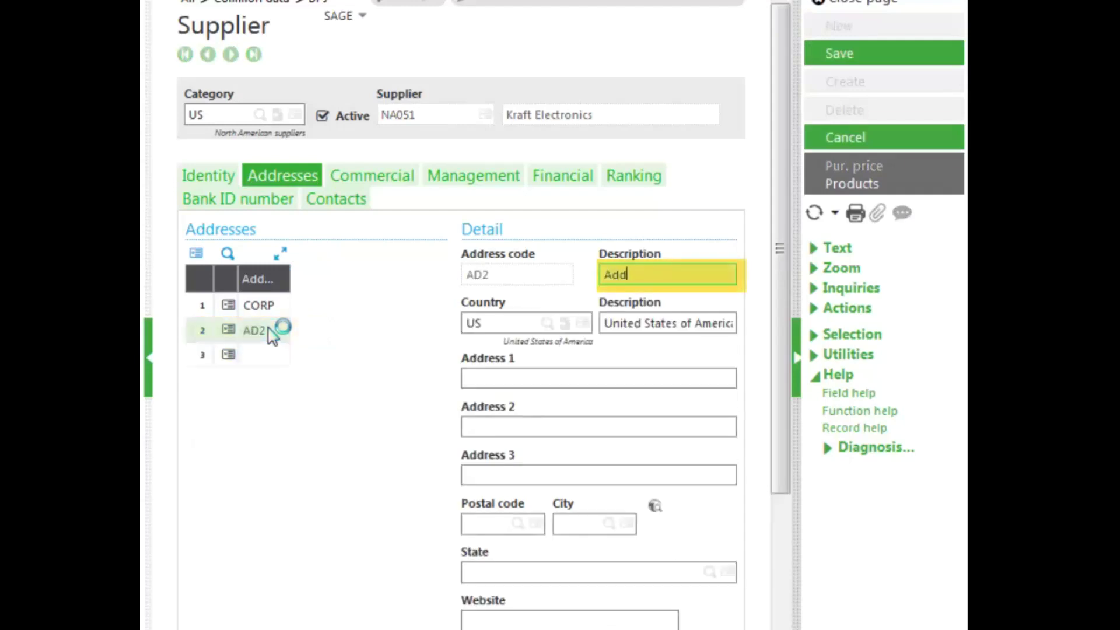
{"action": "type", "text": "ress Two"}
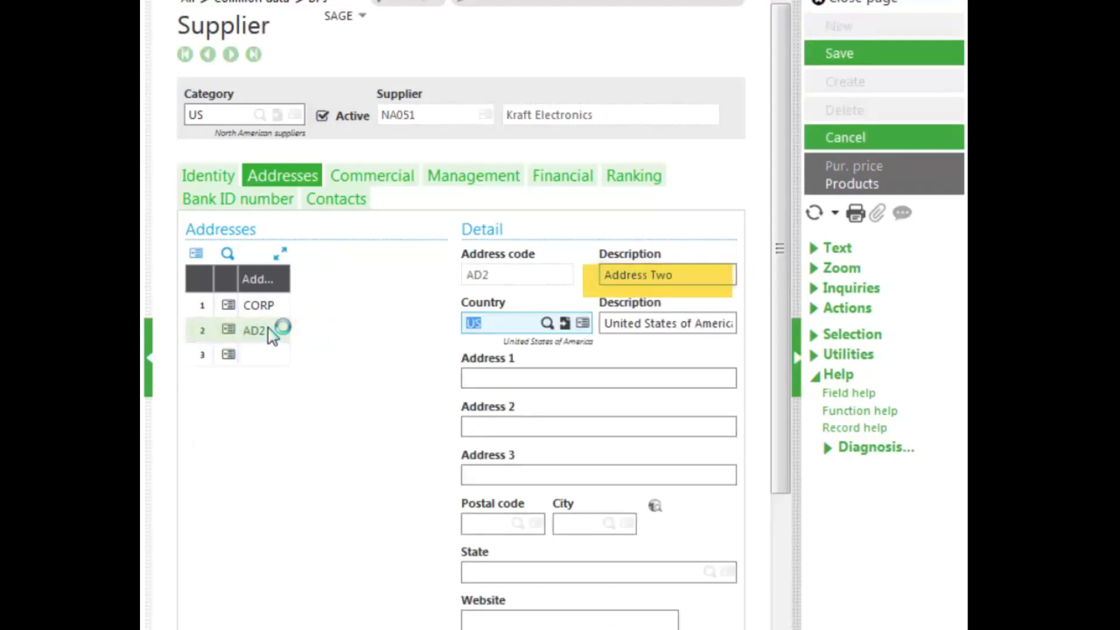
{"action": "key", "text": "Tab"}
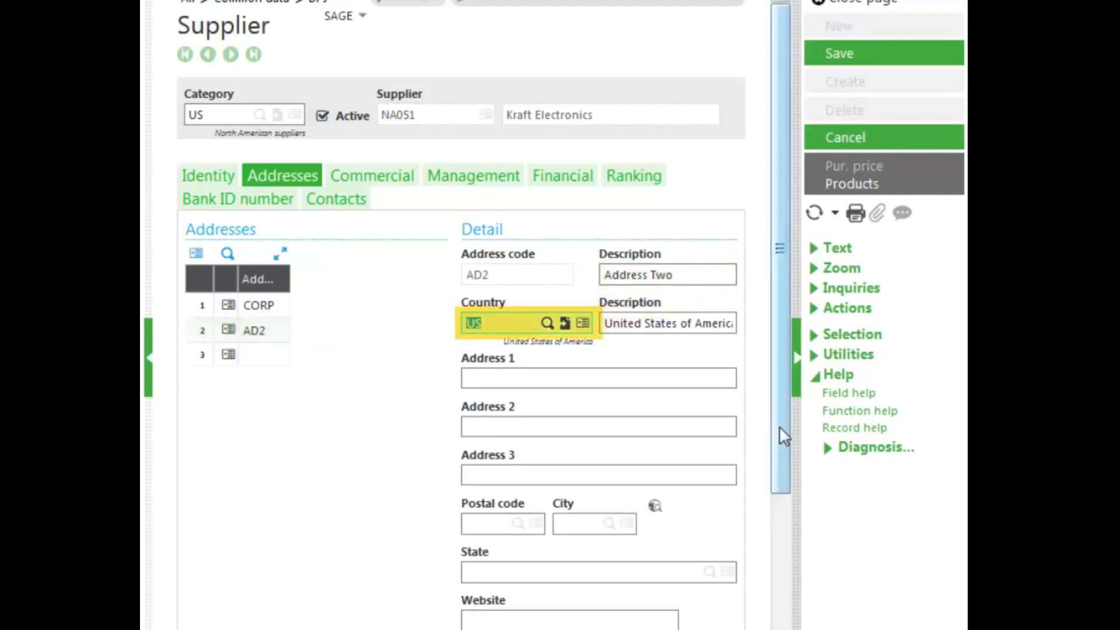
{"action": "left_click_drag", "start_coordinate": [779, 425], "coordinate": [782, 453]}
{"action": "key", "text": "Tab"}
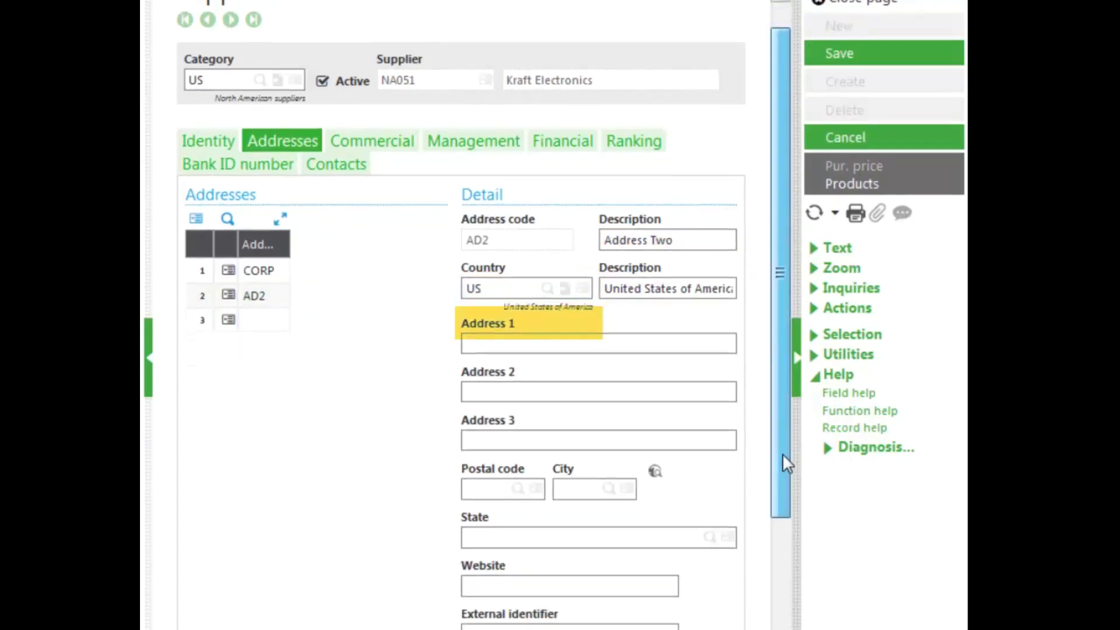
{"action": "left_click", "coordinate": [562, 326]}
{"action": "type", "text": "65"}
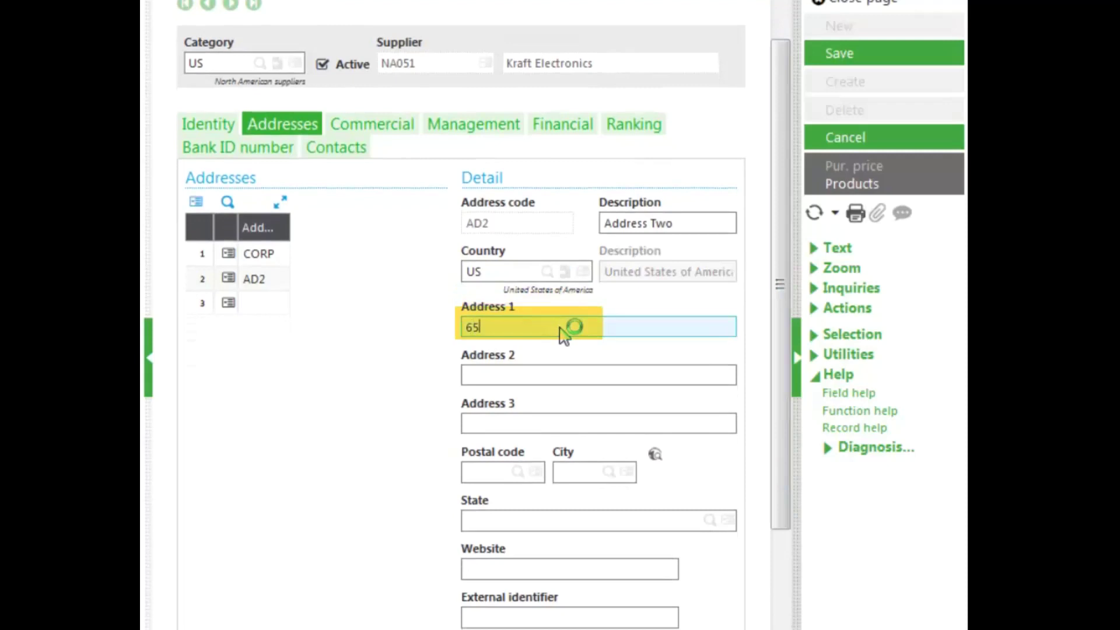
{"action": "type", "text": "61 Irvine"}
{"action": "left_click", "coordinate": [506, 471]}
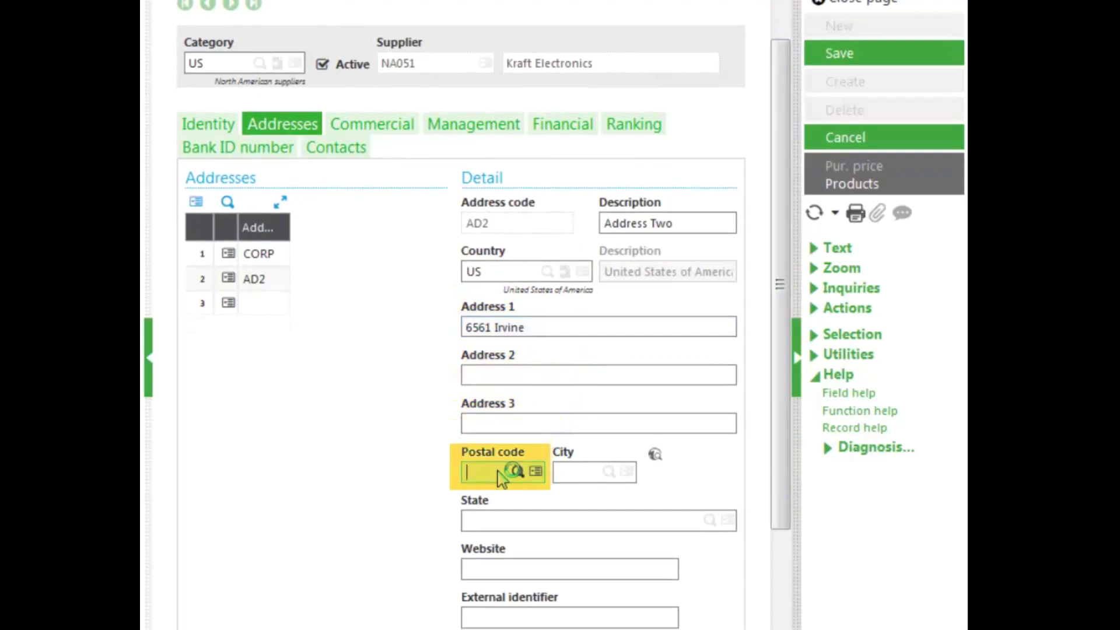
{"action": "type", "text": "92618"}
{"action": "key", "text": "Tab"}
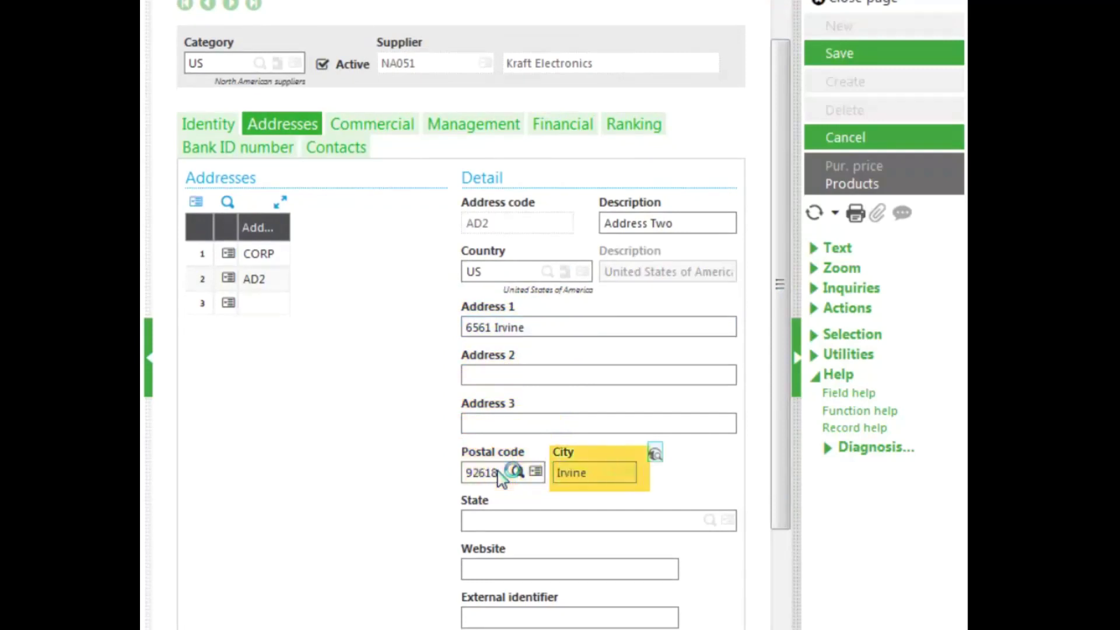
{"action": "key", "text": "Tab"}
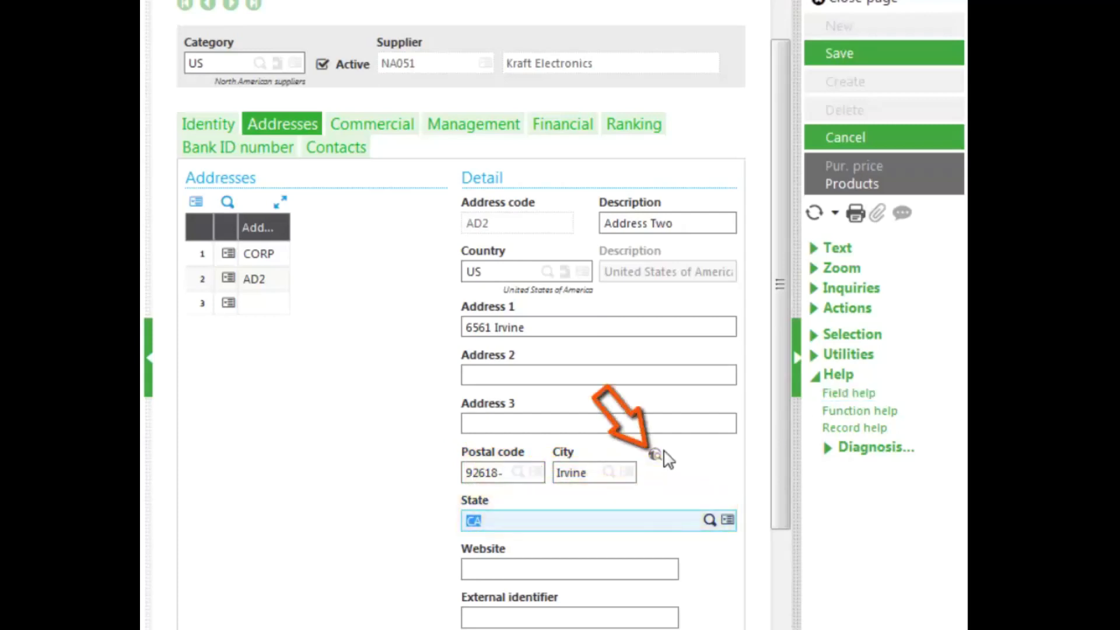
{"action": "left_click_drag", "start_coordinate": [783, 492], "coordinate": [785, 560]}
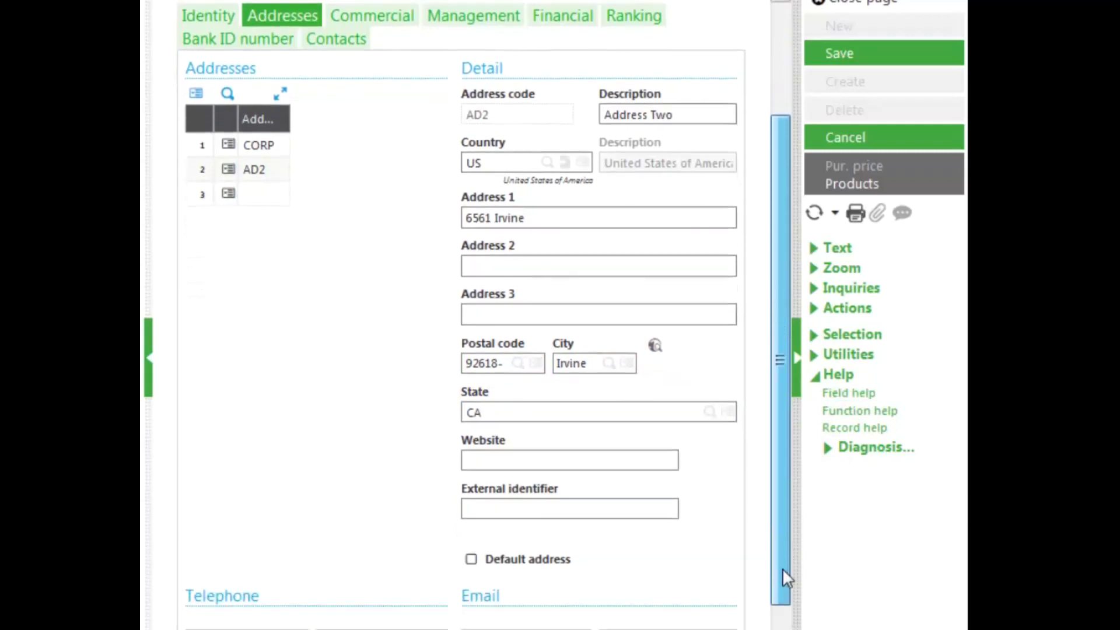
{"action": "left_click_drag", "start_coordinate": [782, 569], "coordinate": [764, 521]}
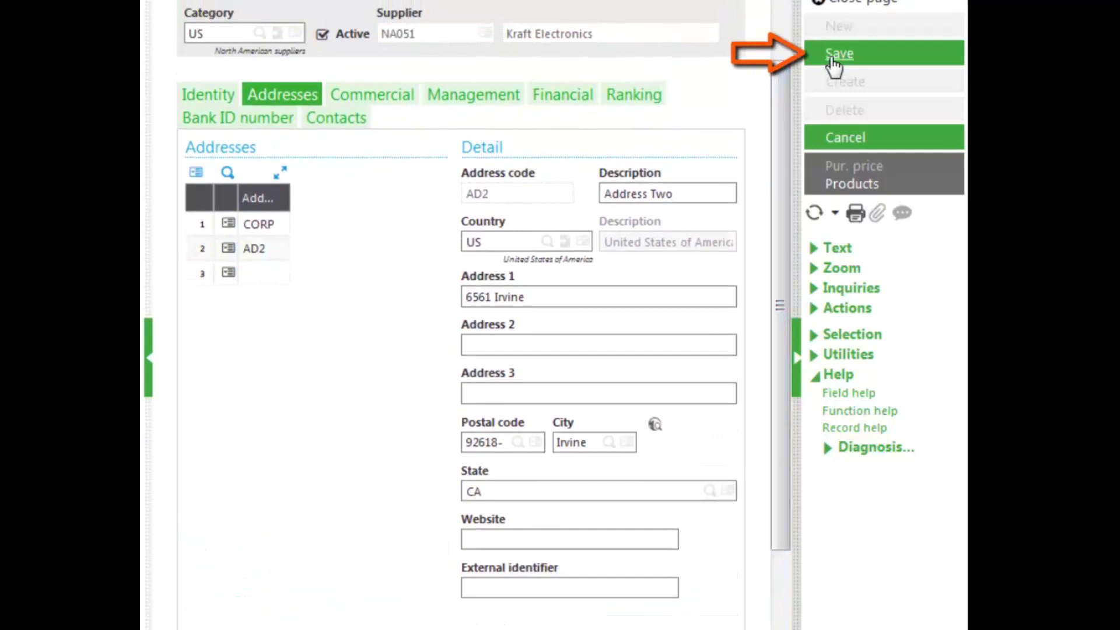
{"action": "left_click", "coordinate": [833, 61]}
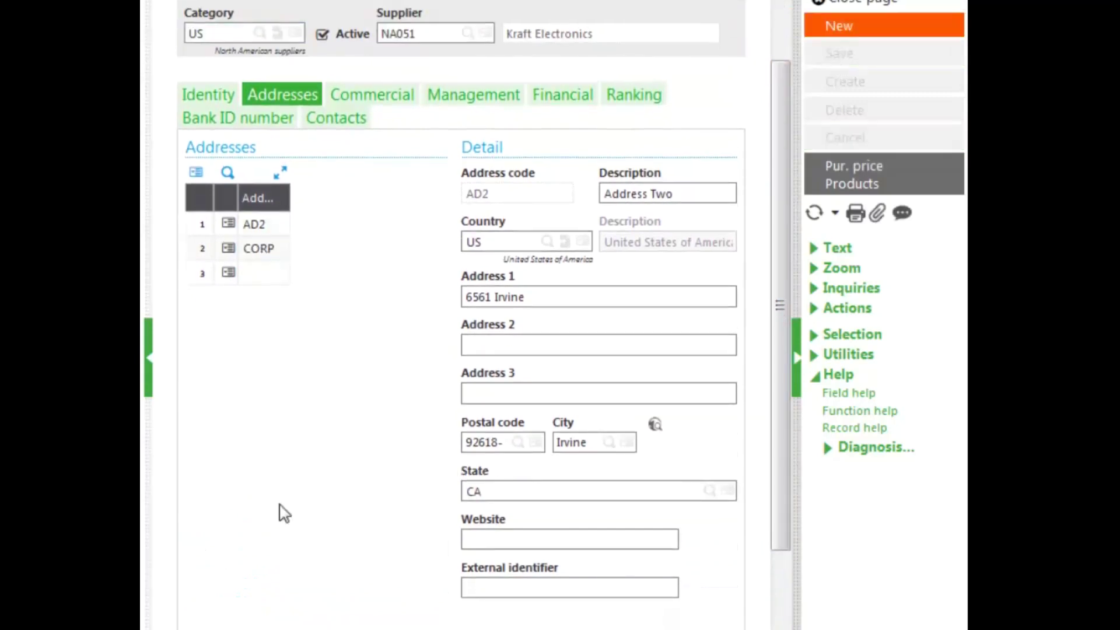
- Review the CORP address details, then move to the supplier's Commercial tab
{"action": "left_click", "coordinate": [252, 249]}
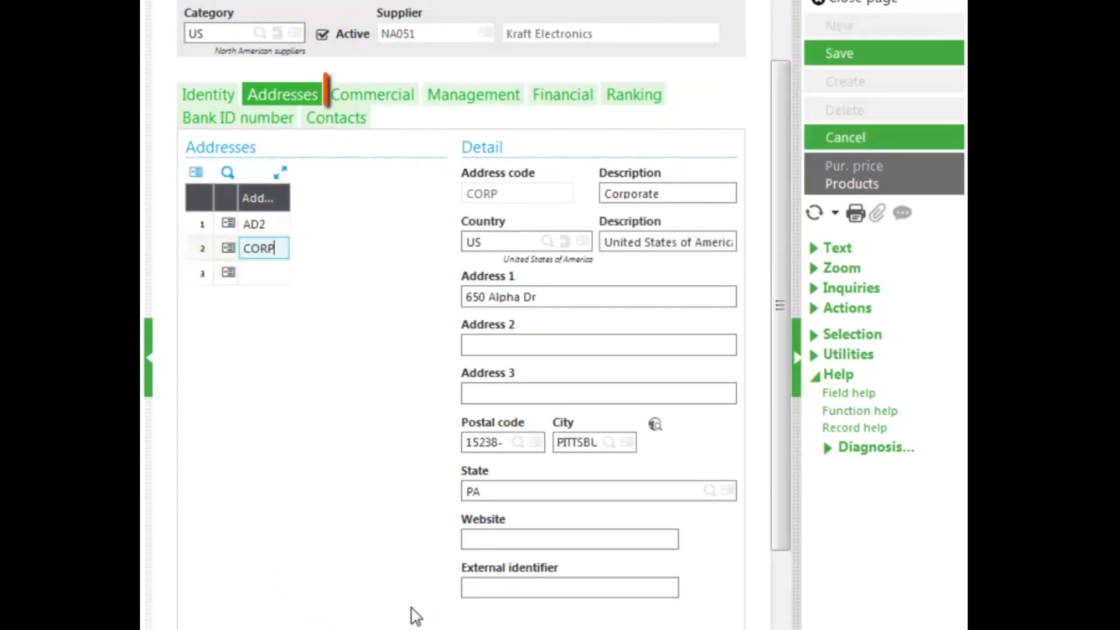
{"action": "left_click", "coordinate": [368, 100]}
{"action": "left_click", "coordinate": [368, 101]}
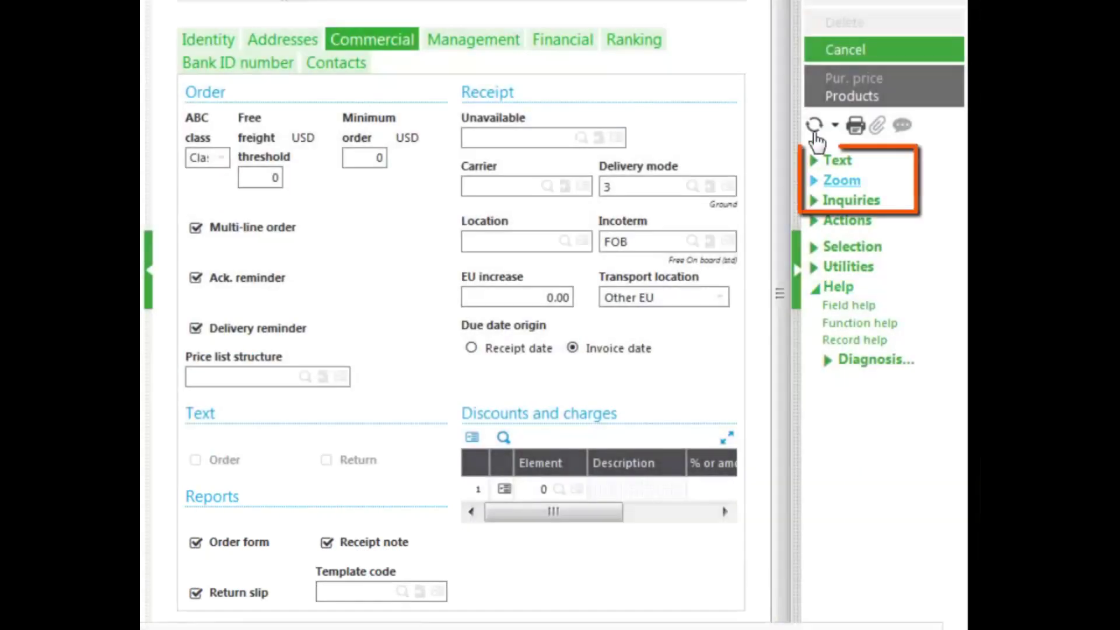
- Expand the Text section to list the order form and return slip text options
{"action": "left_click", "coordinate": [814, 163]}
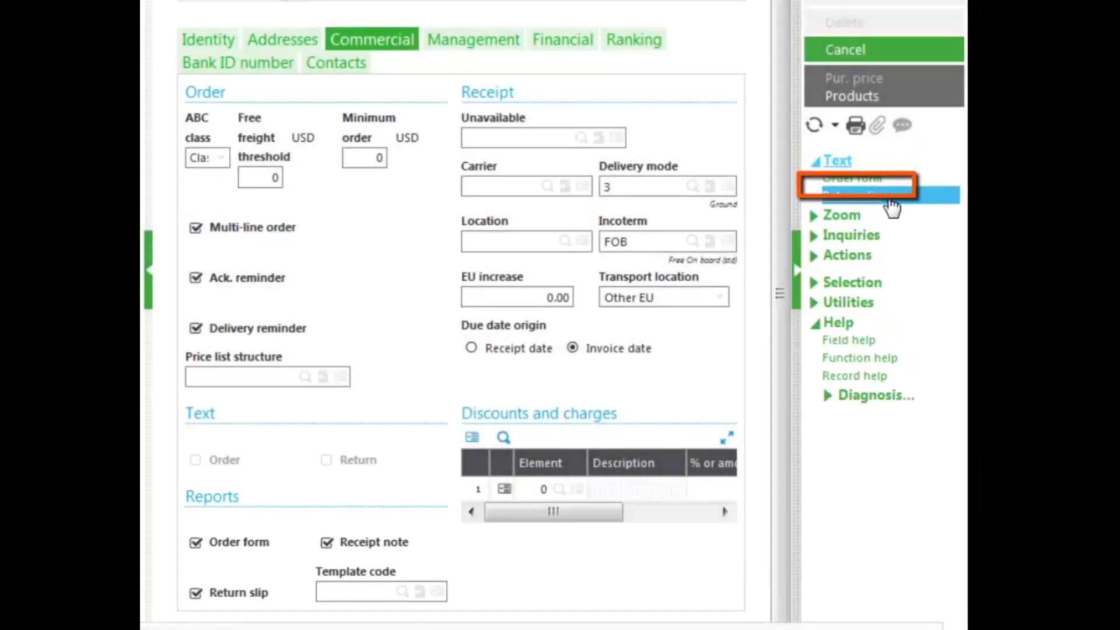
- On the Management tab, keep supplier type Normal and start a new supplier note
{"action": "left_click", "coordinate": [486, 42]}
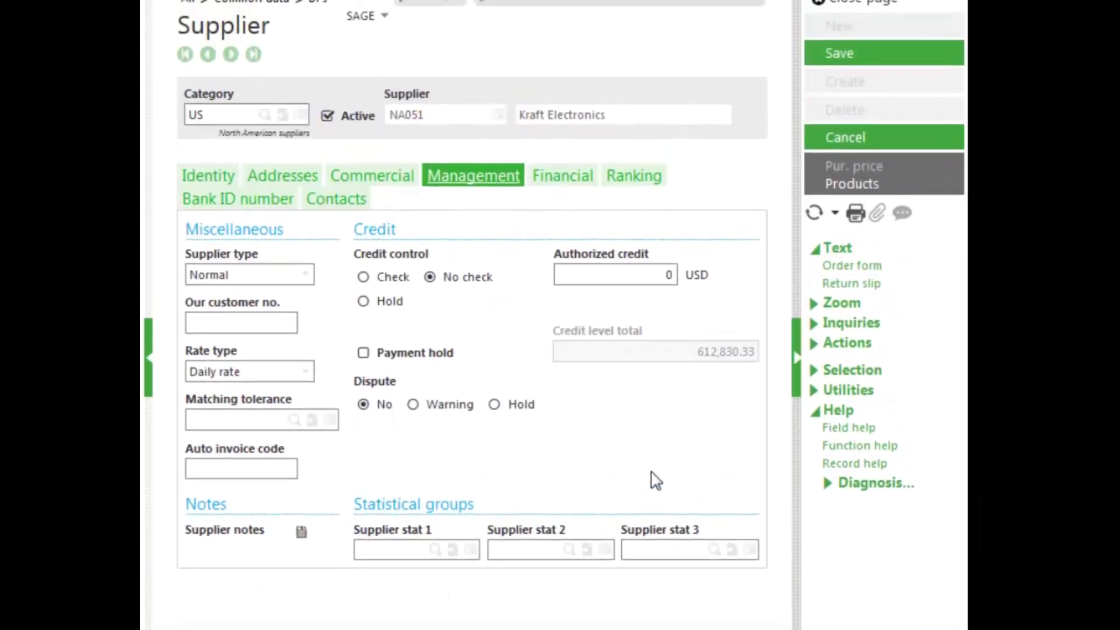
{"action": "left_click", "coordinate": [305, 276]}
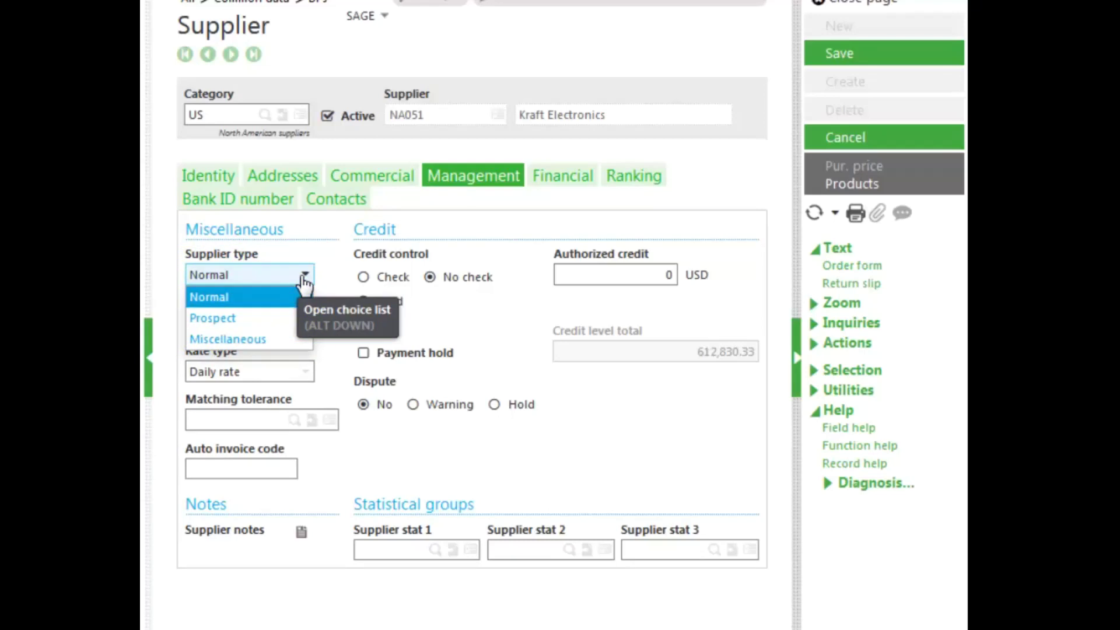
{"action": "left_click", "coordinate": [449, 309]}
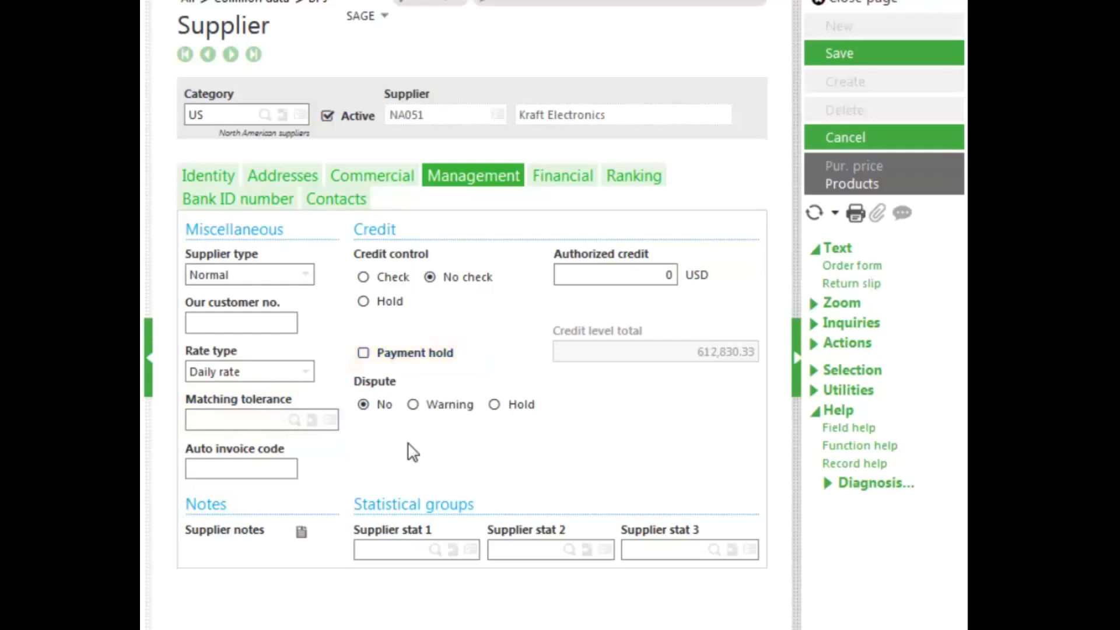
{"action": "left_click", "coordinate": [301, 536]}
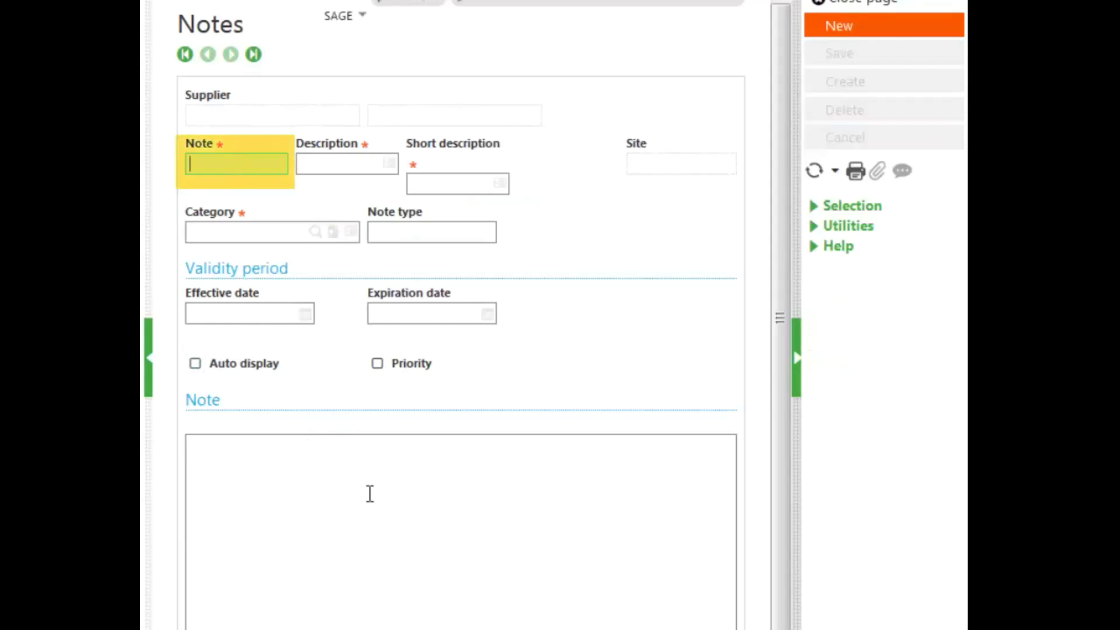
- Enter note code SUPPORT with description and short description 'Support'
{"action": "type", "text": "Support"}
{"action": "key", "text": "Tab"}
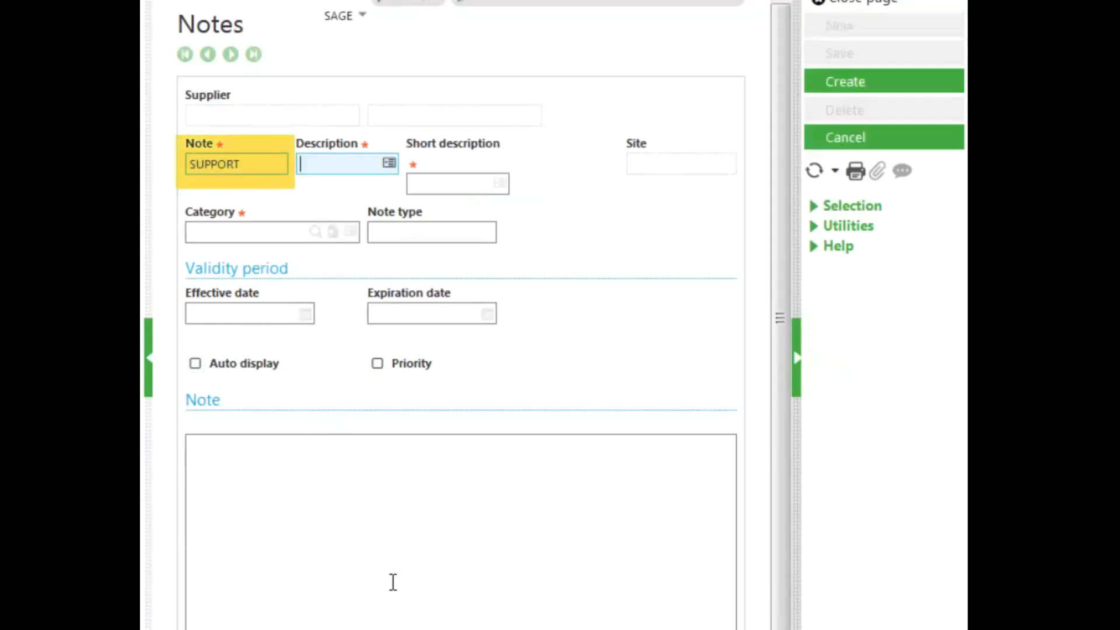
{"action": "type", "text": "Support"}
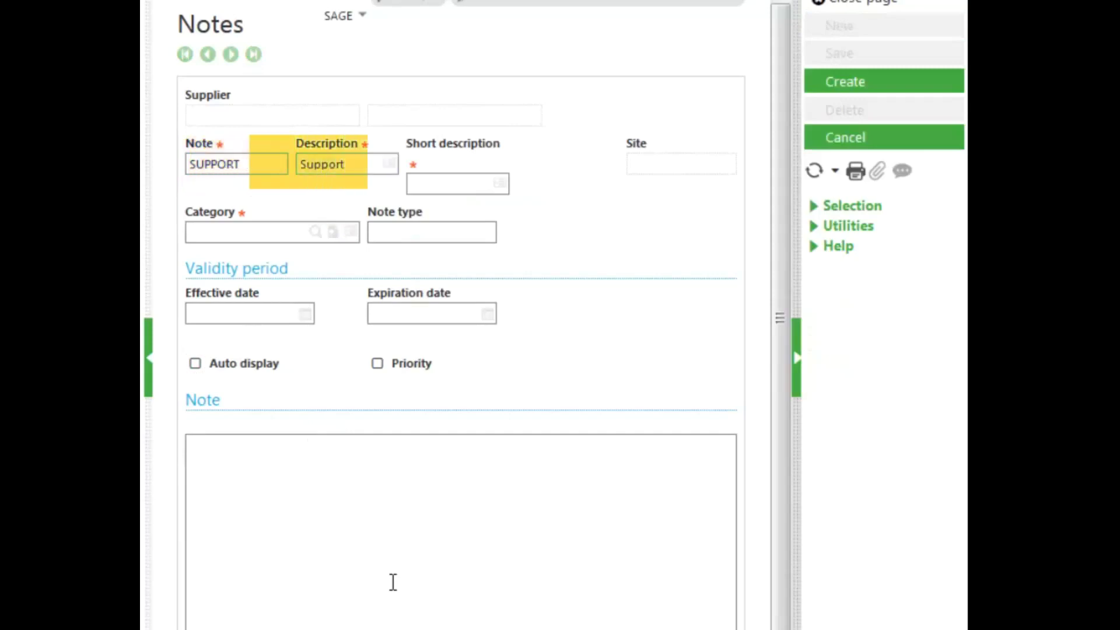
{"action": "key", "text": "Tab"}
{"action": "type", "text": "Support"}
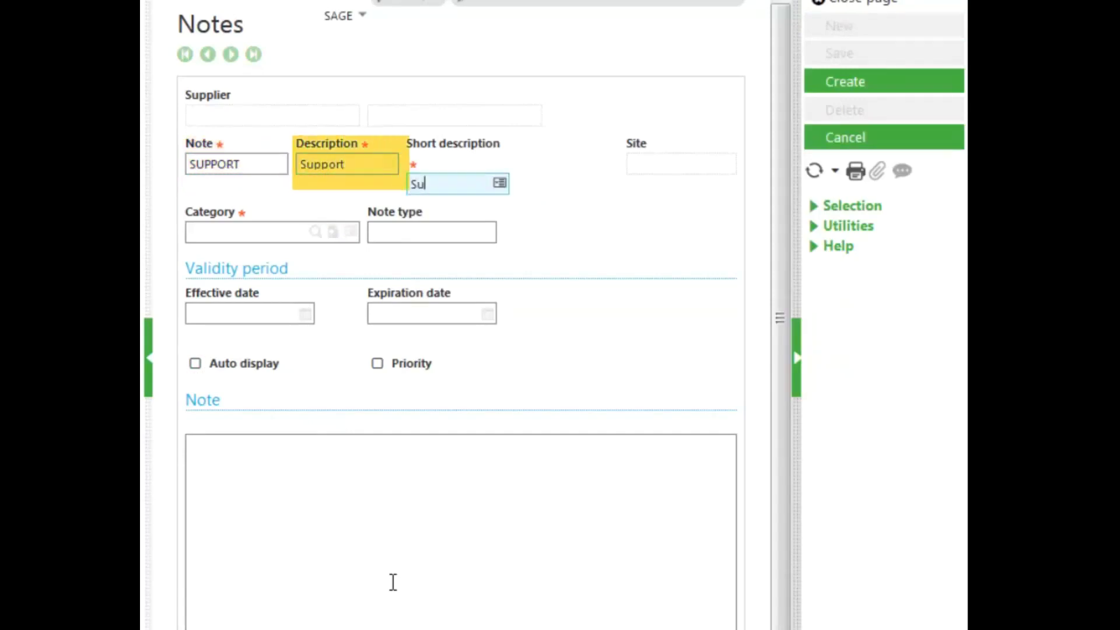
{"action": "key", "text": "Tab"}
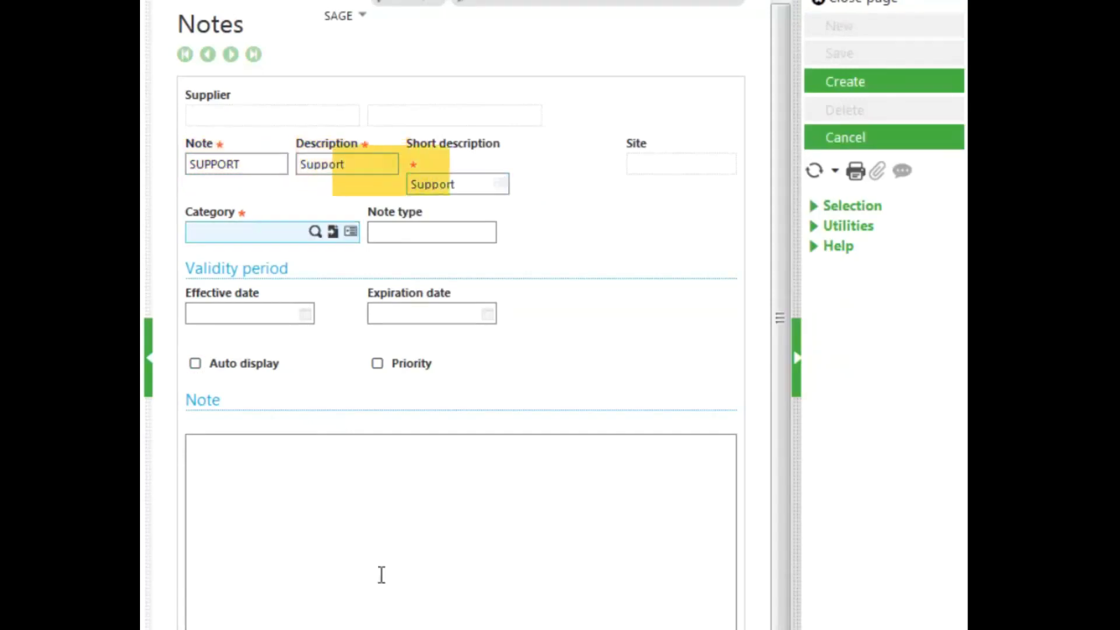
- Browse the note category list, then open the Note category definitions page
{"action": "left_click", "coordinate": [314, 239]}
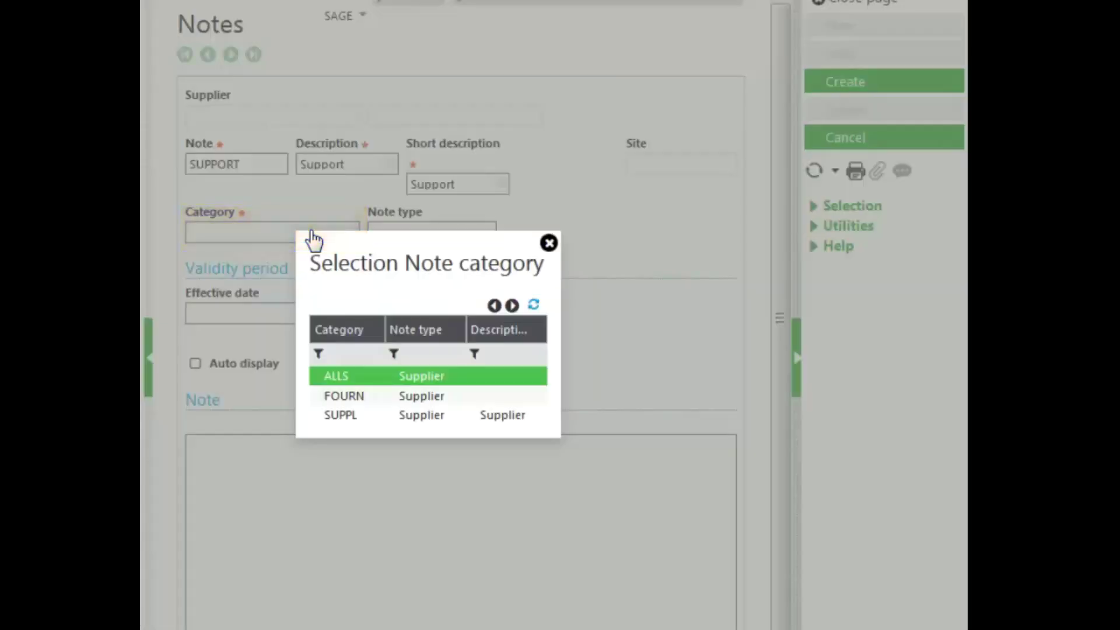
{"action": "left_click", "coordinate": [549, 244]}
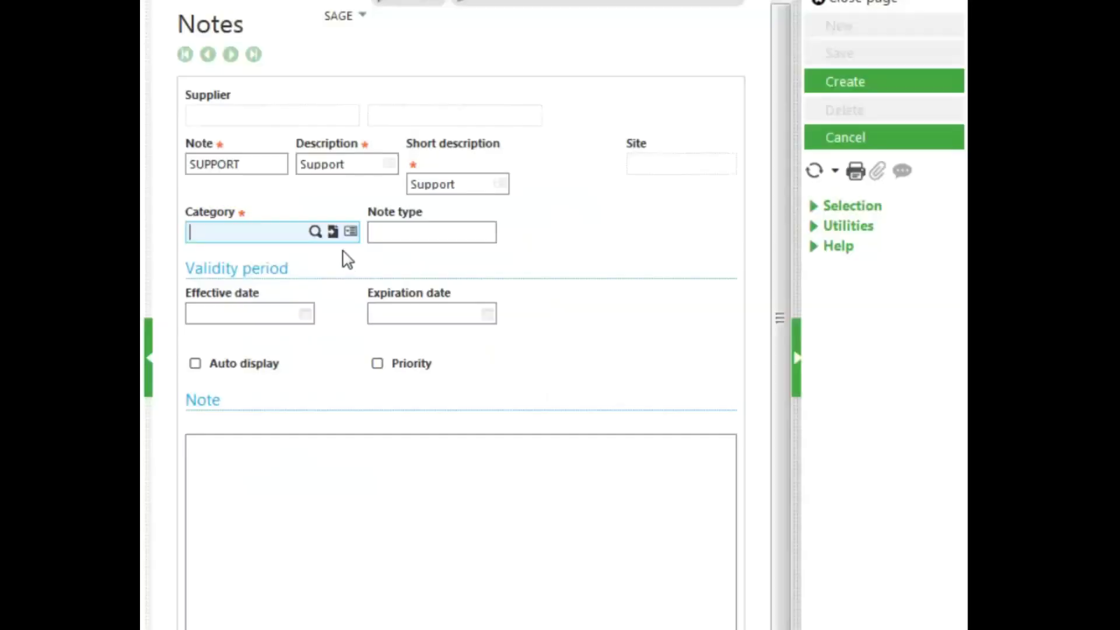
{"action": "left_click", "coordinate": [334, 234]}
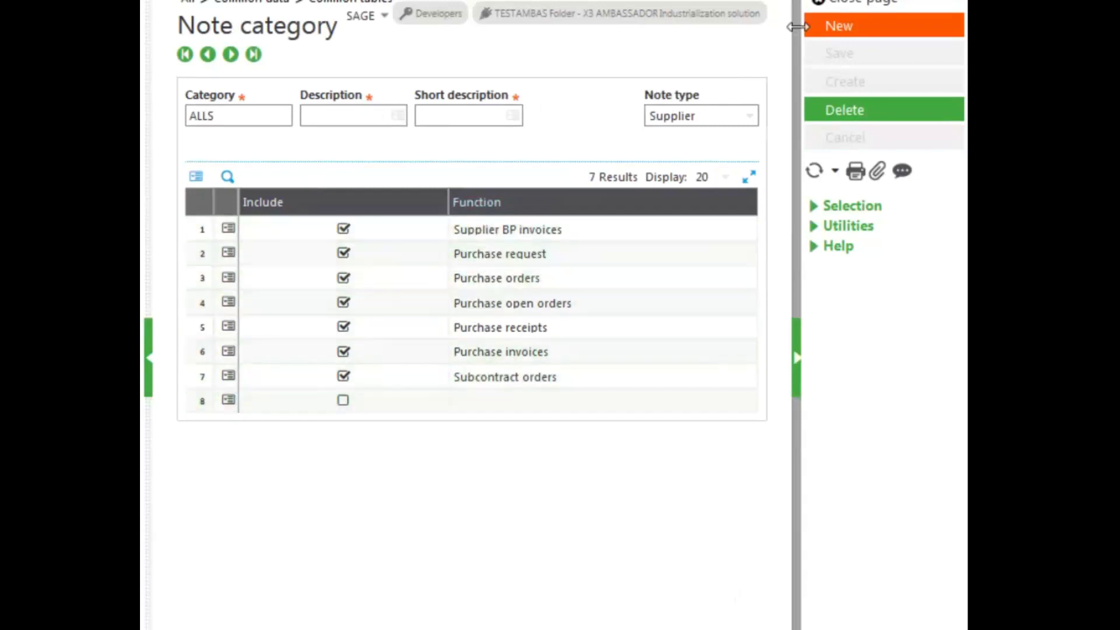
- Close the ALLS category page to return to the SUPPORT note
{"action": "left_click", "coordinate": [858, 4]}
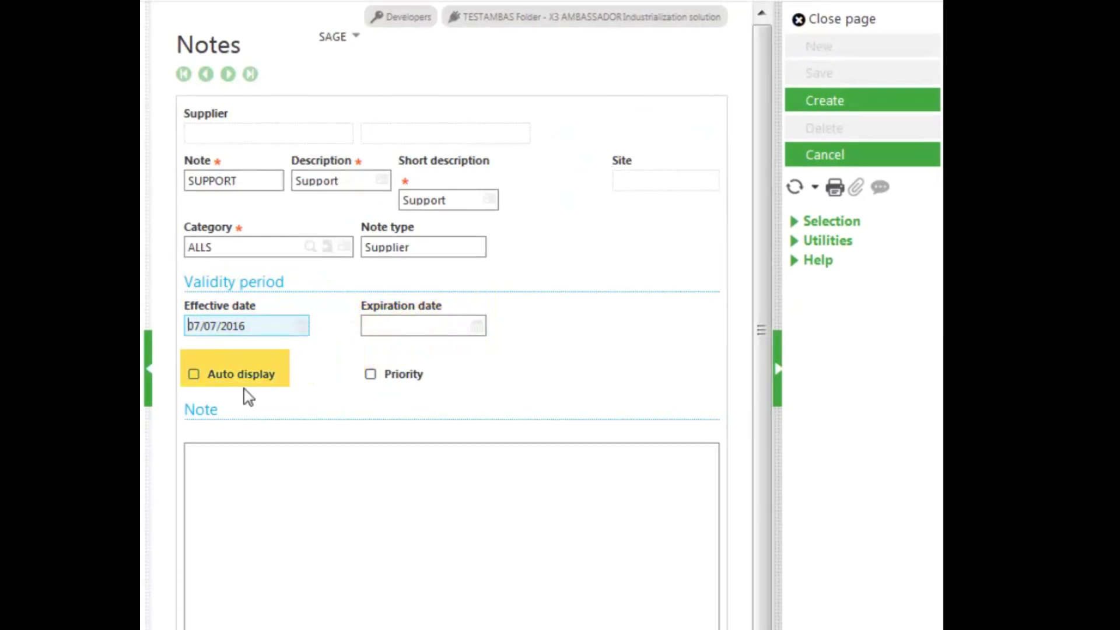
- Enter note text 'Verify address', enable Auto display, create the note and return to the supplier
{"action": "left_click", "coordinate": [264, 476]}
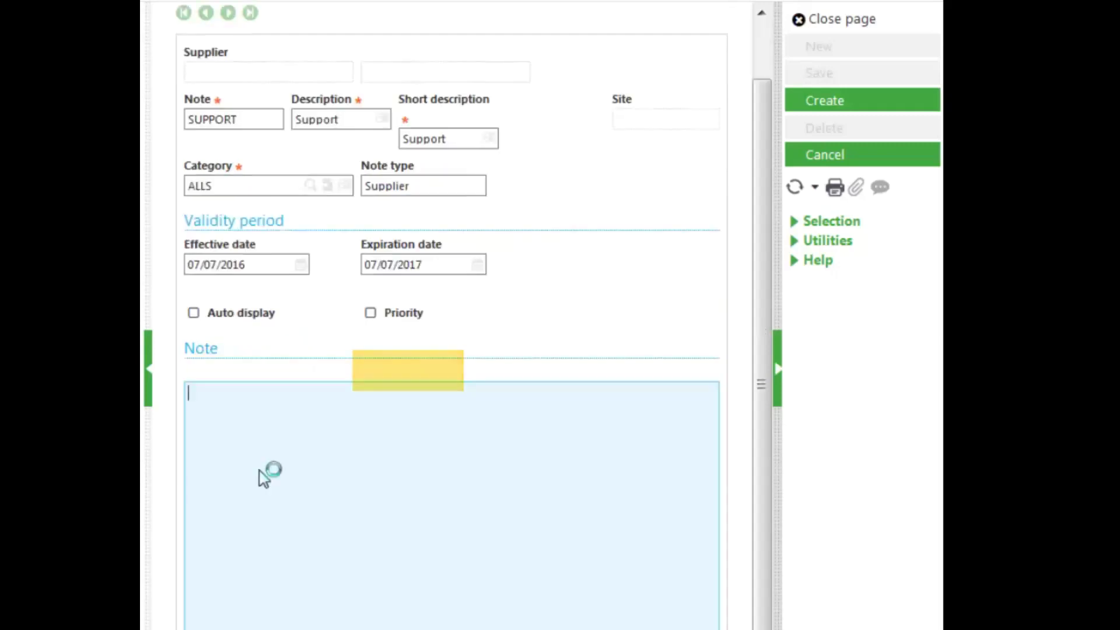
{"action": "type", "text": "Veri"}
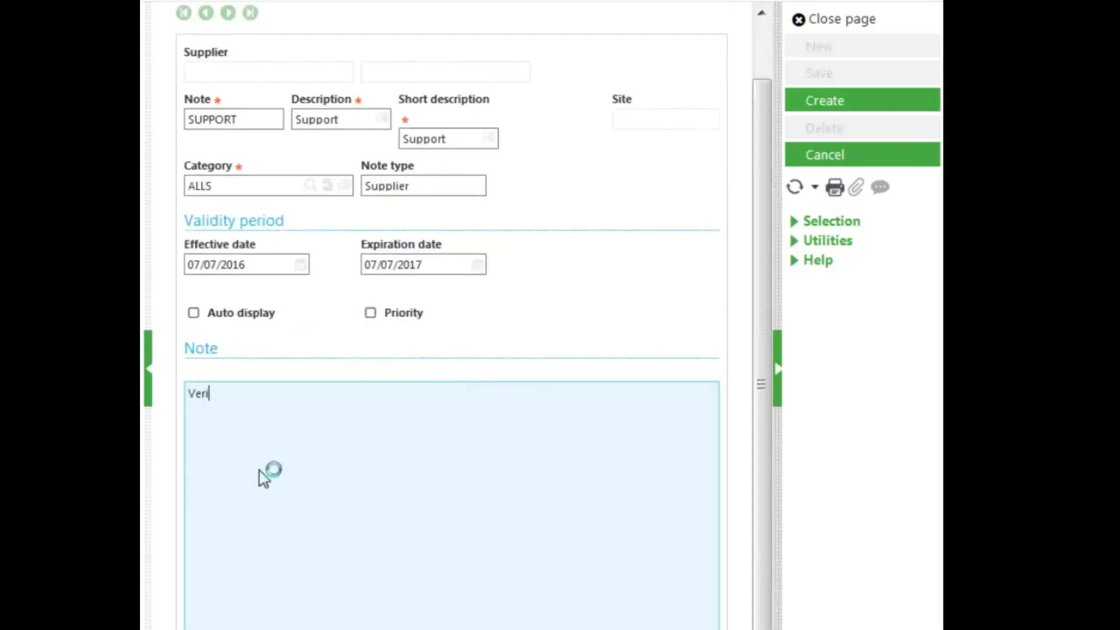
{"action": "type", "text": "fy address"}
{"action": "left_click", "coordinate": [193, 313]}
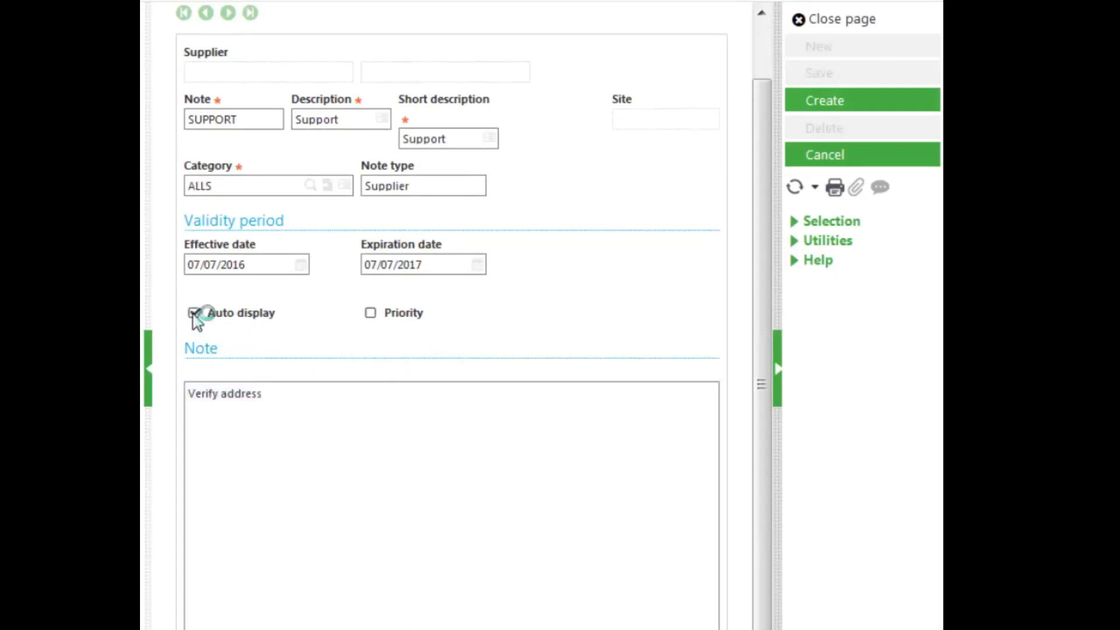
{"action": "left_click", "coordinate": [823, 104]}
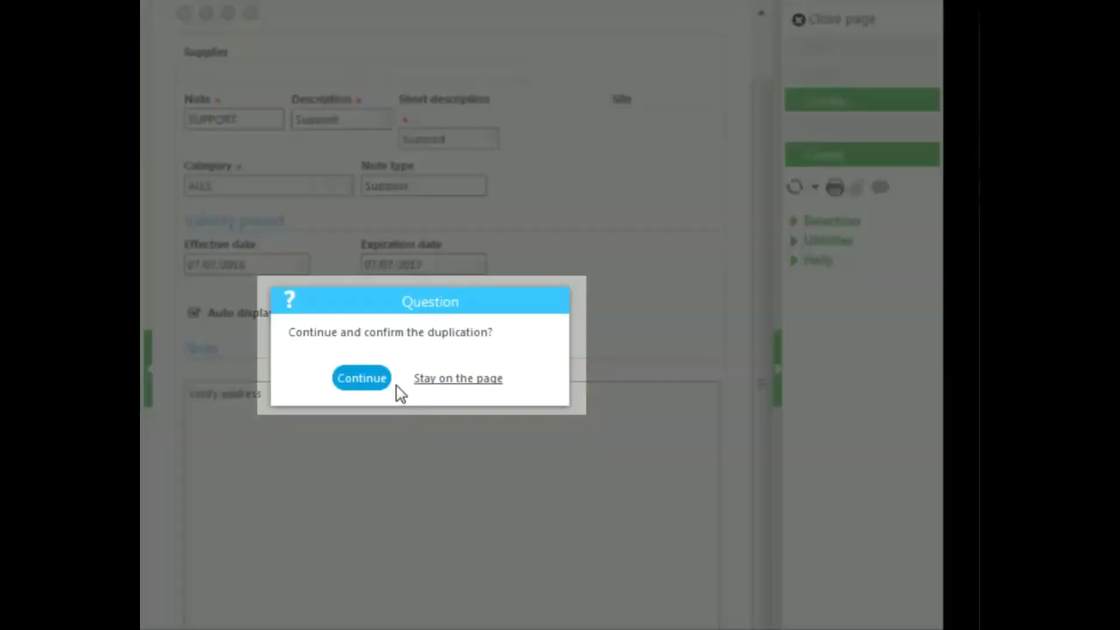
{"action": "left_click", "coordinate": [359, 379]}
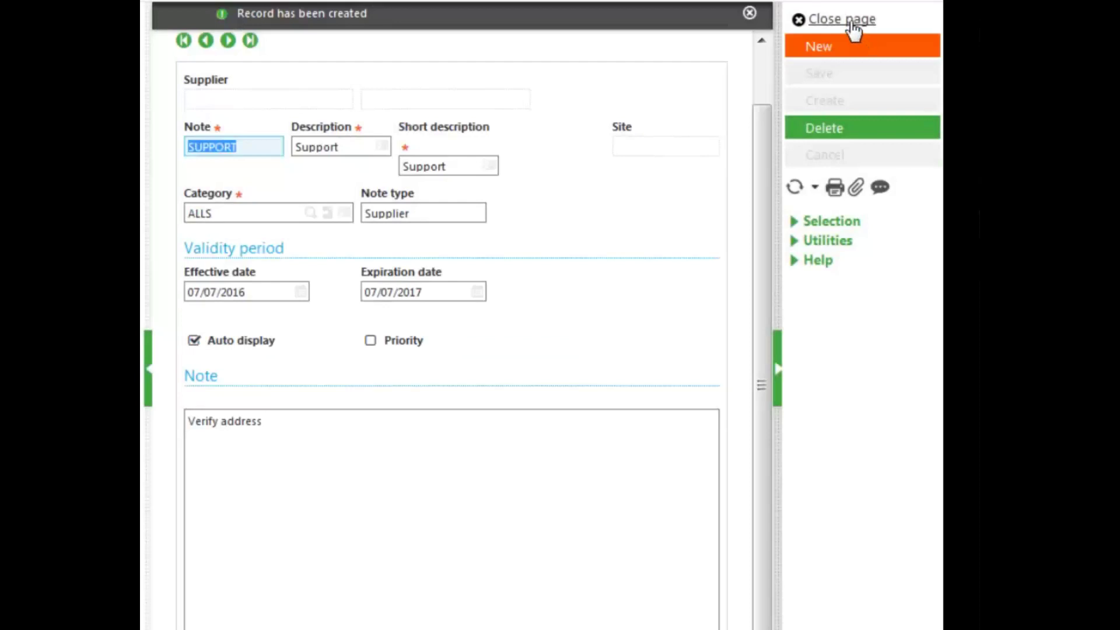
{"action": "left_click", "coordinate": [852, 24]}
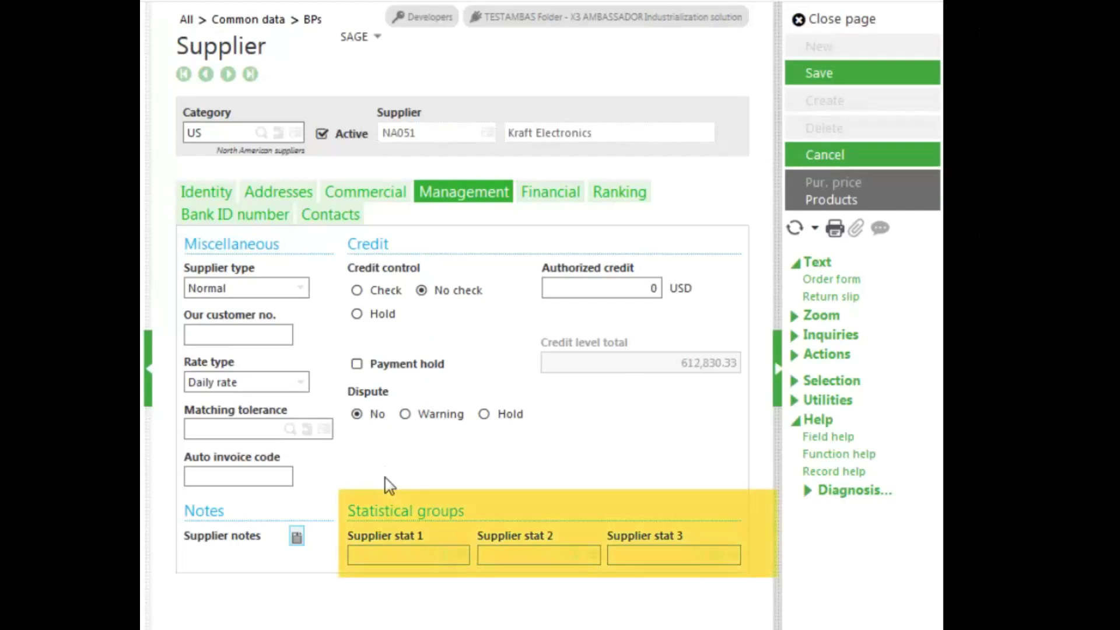
- View the supplier's Ranking scores, then its Financial settings
{"action": "left_click", "coordinate": [620, 195]}
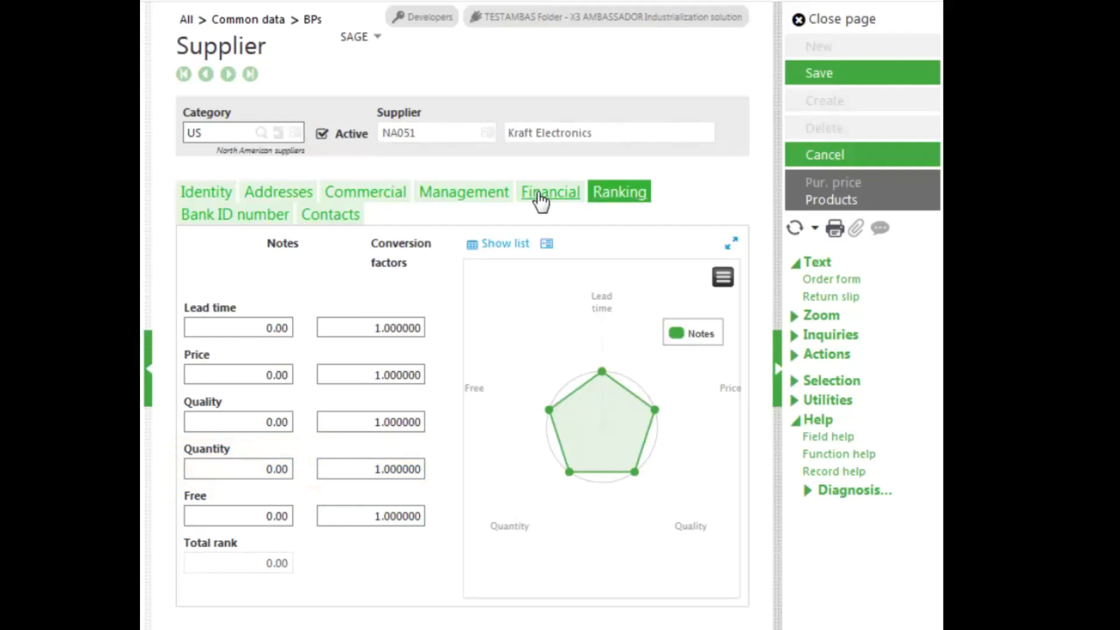
{"action": "left_click", "coordinate": [544, 199]}
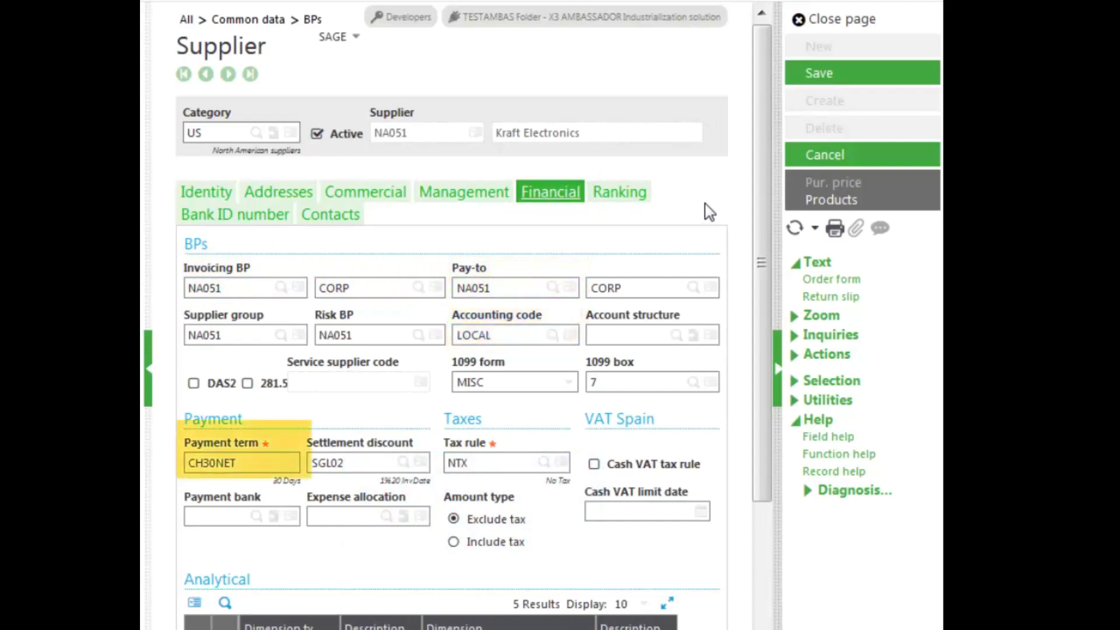
- Check the bank ID numbers, then start a new line on the Contacts tab
{"action": "left_click", "coordinate": [215, 224]}
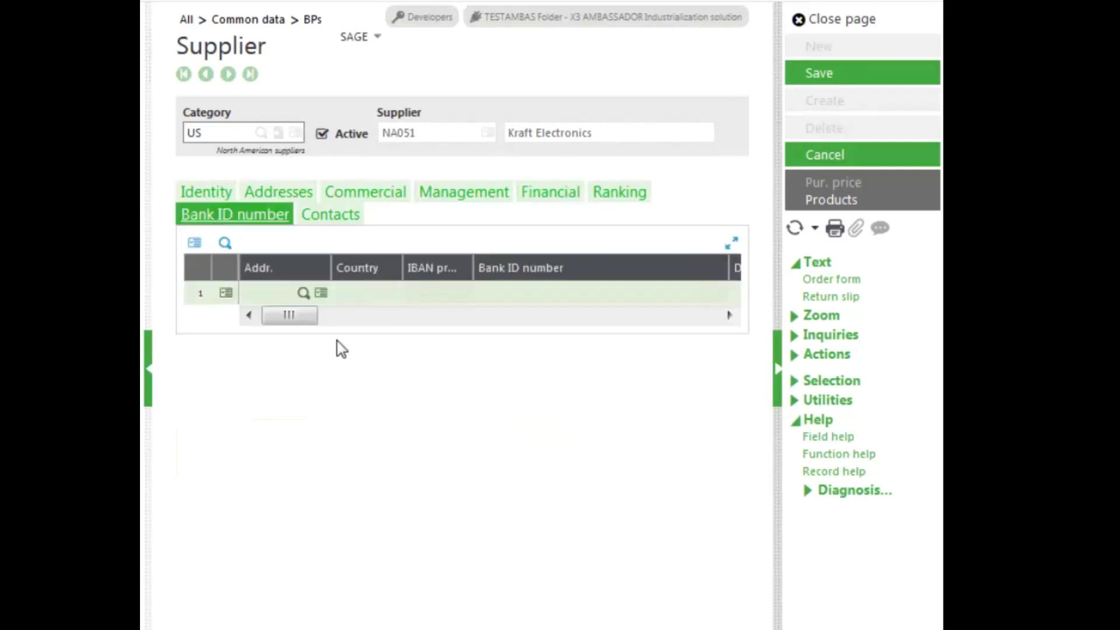
{"action": "left_click", "coordinate": [324, 217]}
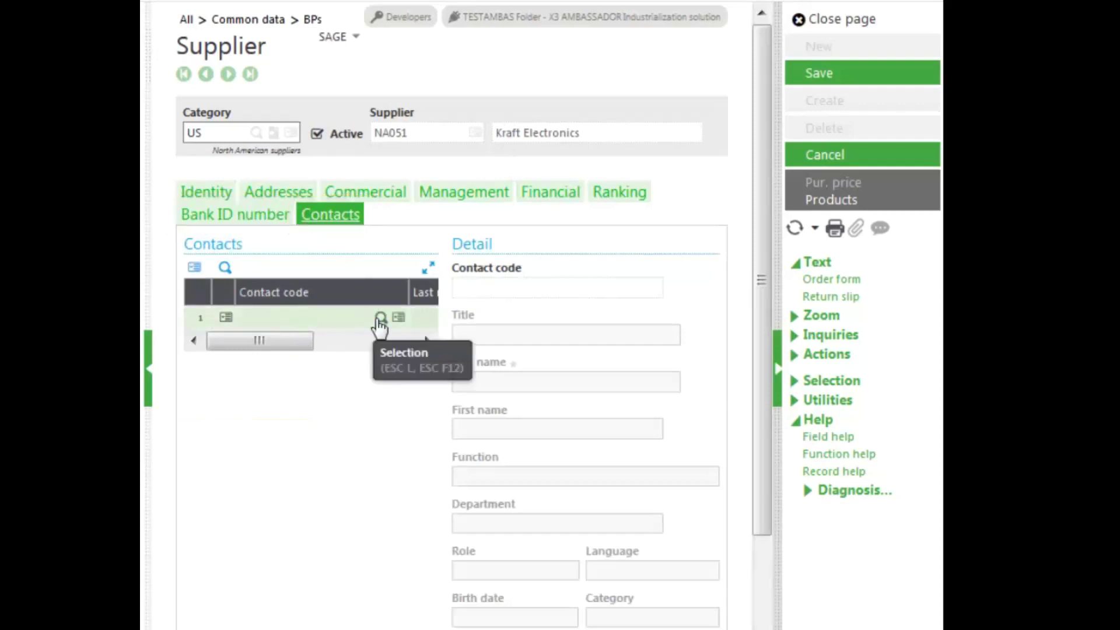
{"action": "left_click", "coordinate": [335, 317]}
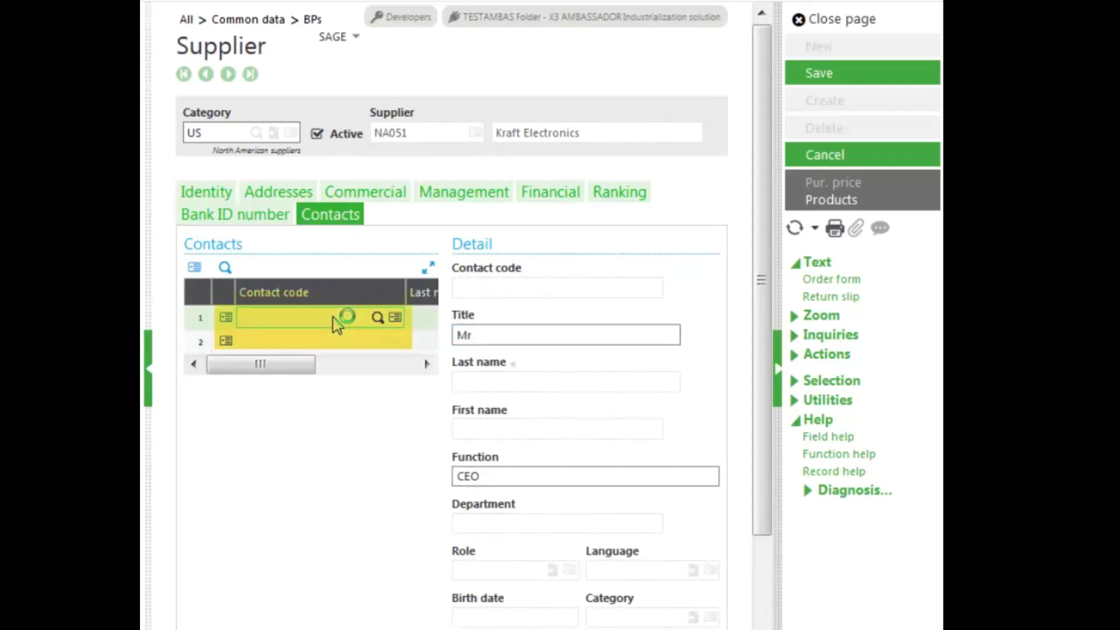
- Enter the existing contact's code to add them as CEO, then start another blank contact line
{"action": "type", "text": "brown"}
{"action": "key", "text": "Tab"}
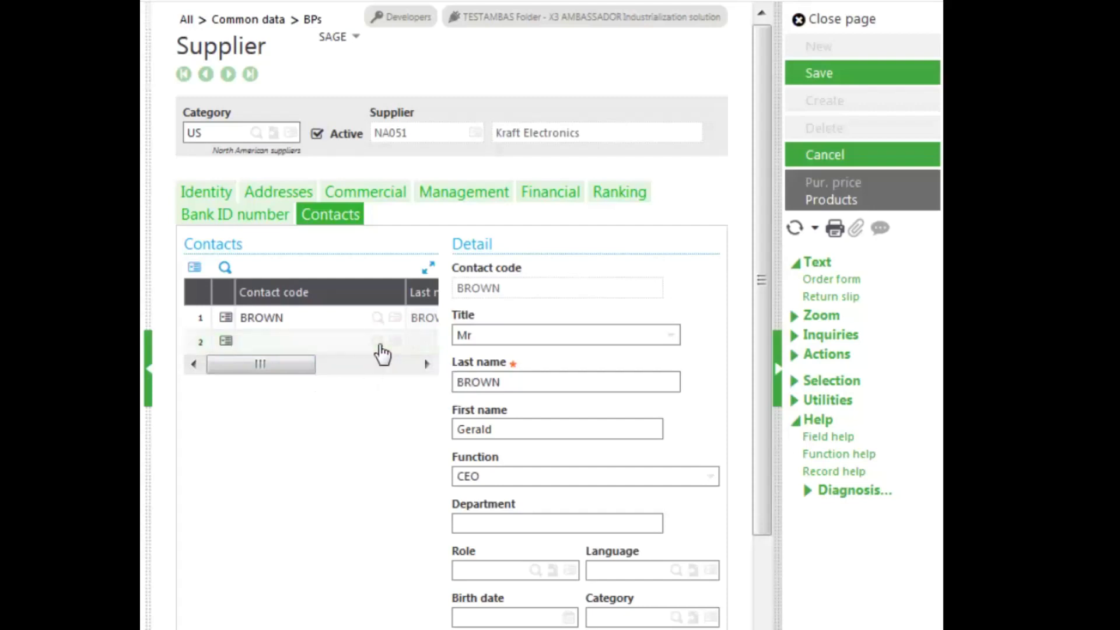
{"action": "left_click", "coordinate": [379, 344]}
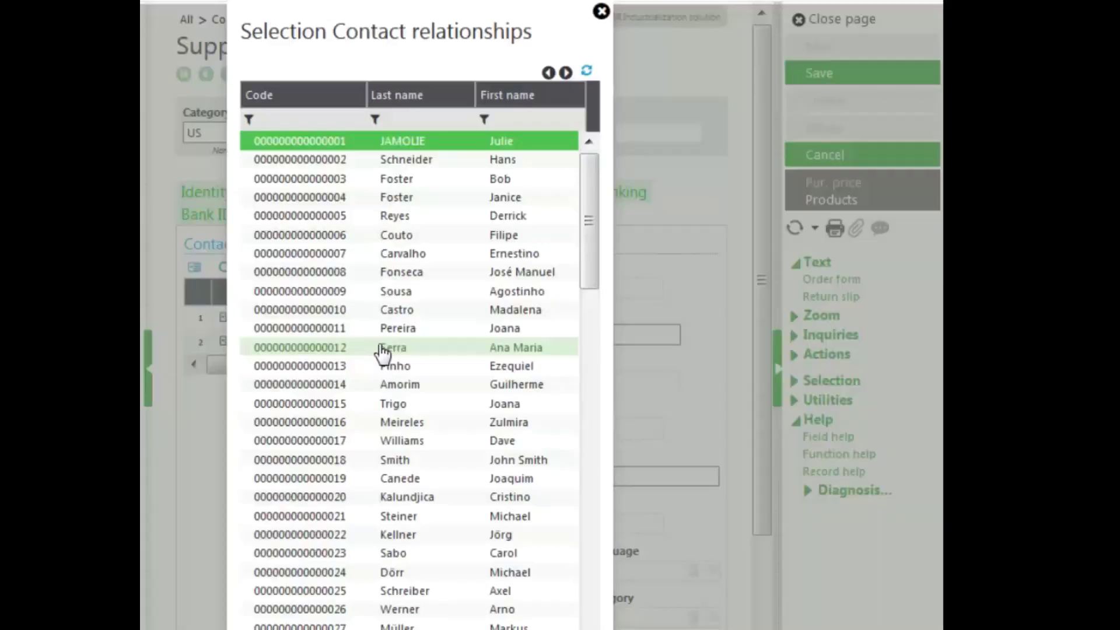
{"action": "left_click", "coordinate": [602, 14]}
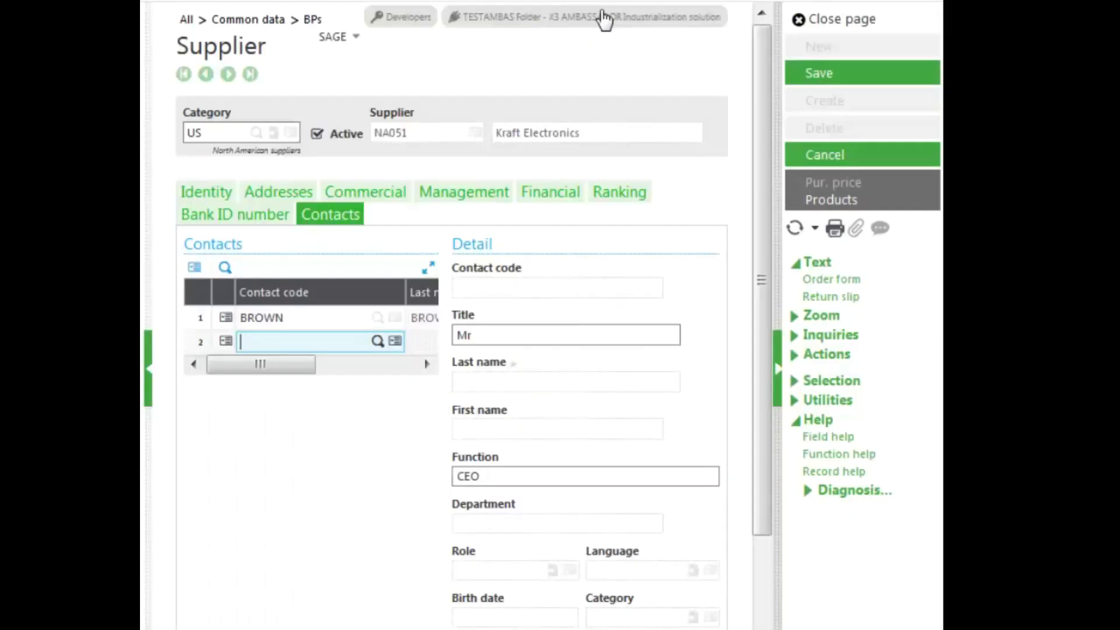
{"action": "left_click", "coordinate": [762, 352]}
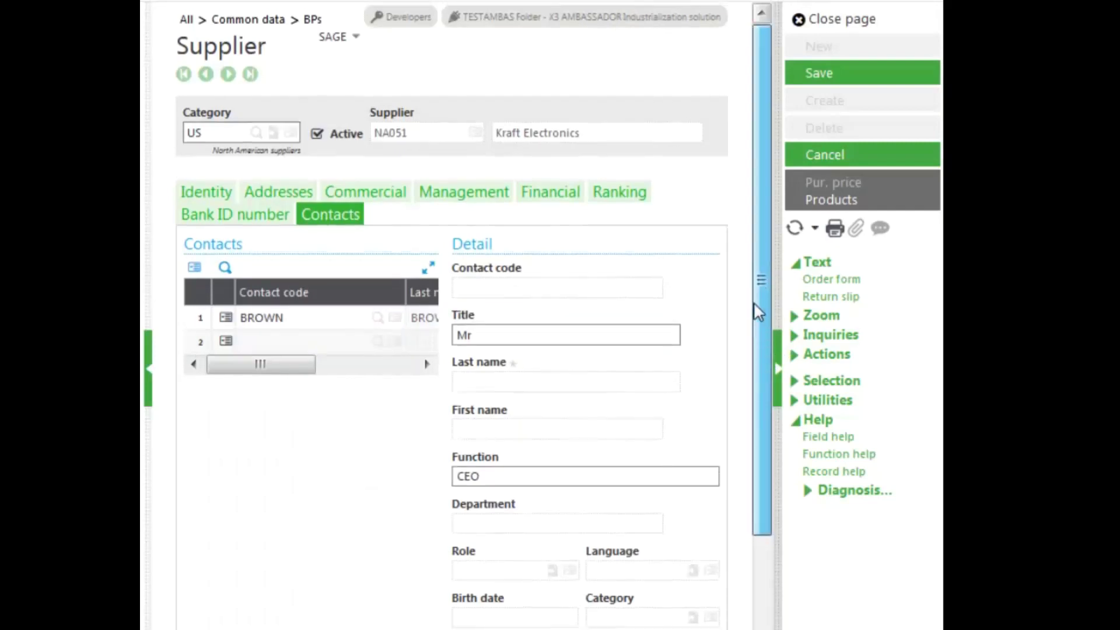
{"action": "left_click", "coordinate": [816, 77]}
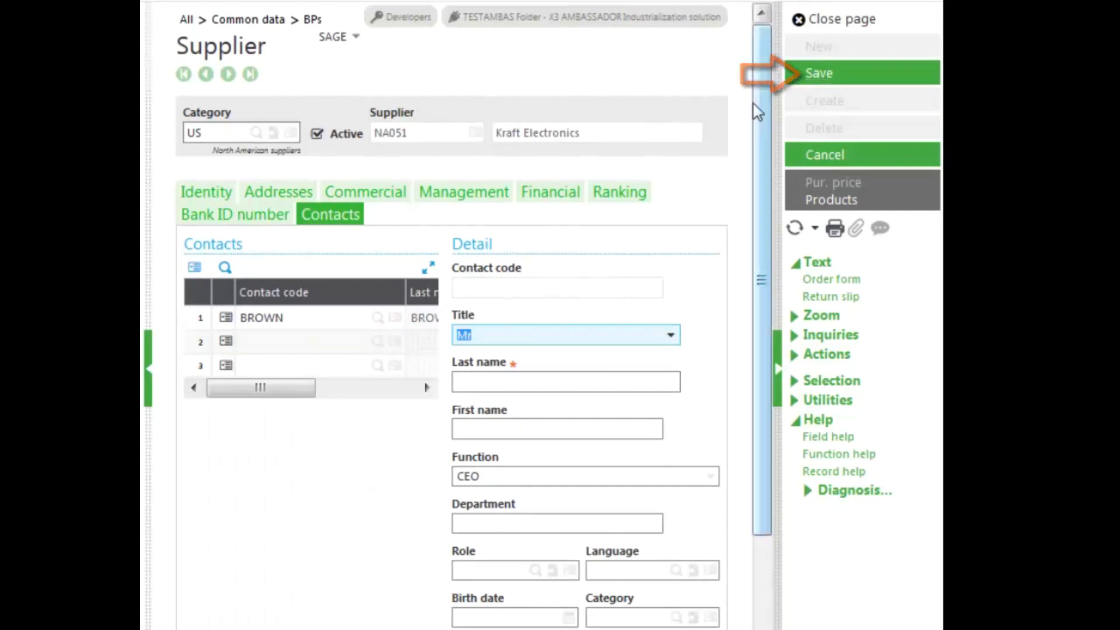
{"action": "left_click", "coordinate": [827, 201]}
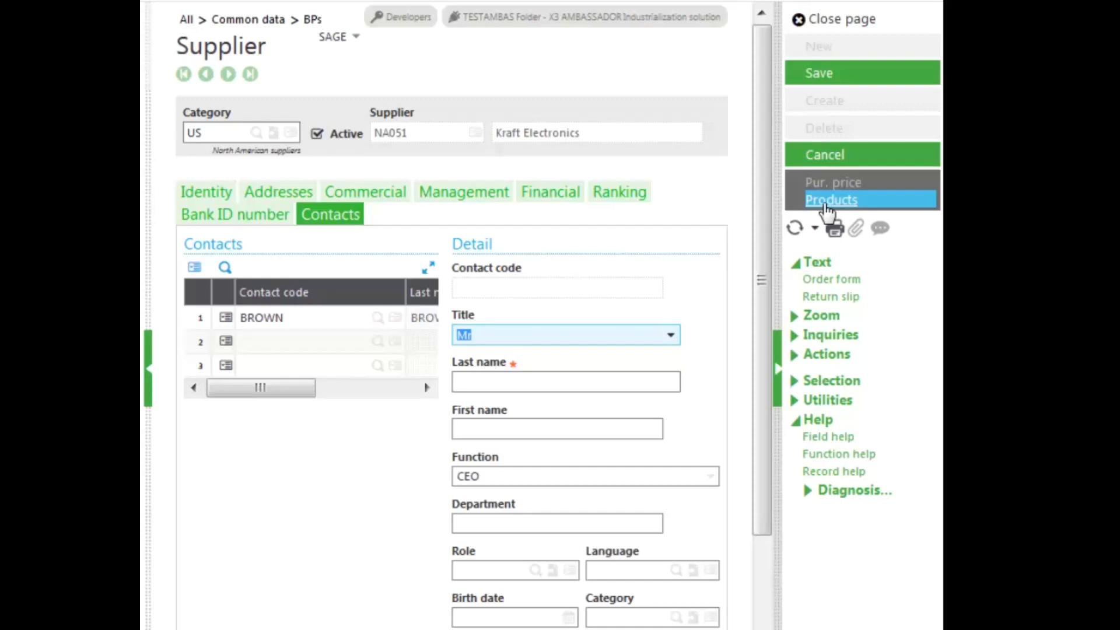
- View Kraft Electronics' supplied products, then close the supplier record and discard the unsaved changes
{"action": "left_click", "coordinate": [825, 206]}
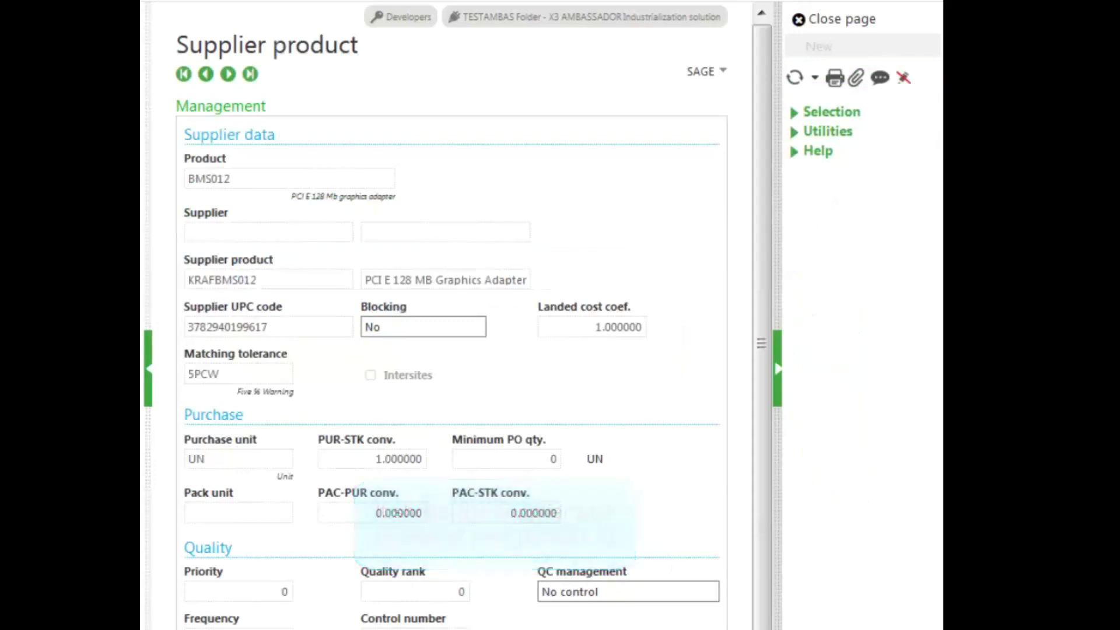
{"action": "left_click", "coordinate": [843, 19]}
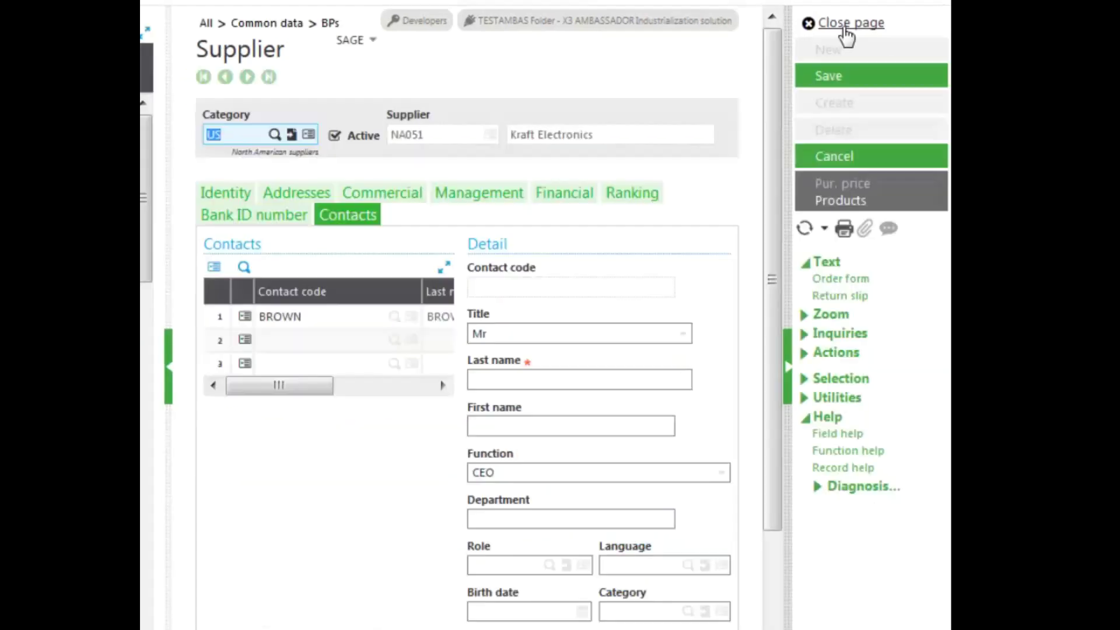
{"action": "left_click", "coordinate": [843, 20]}
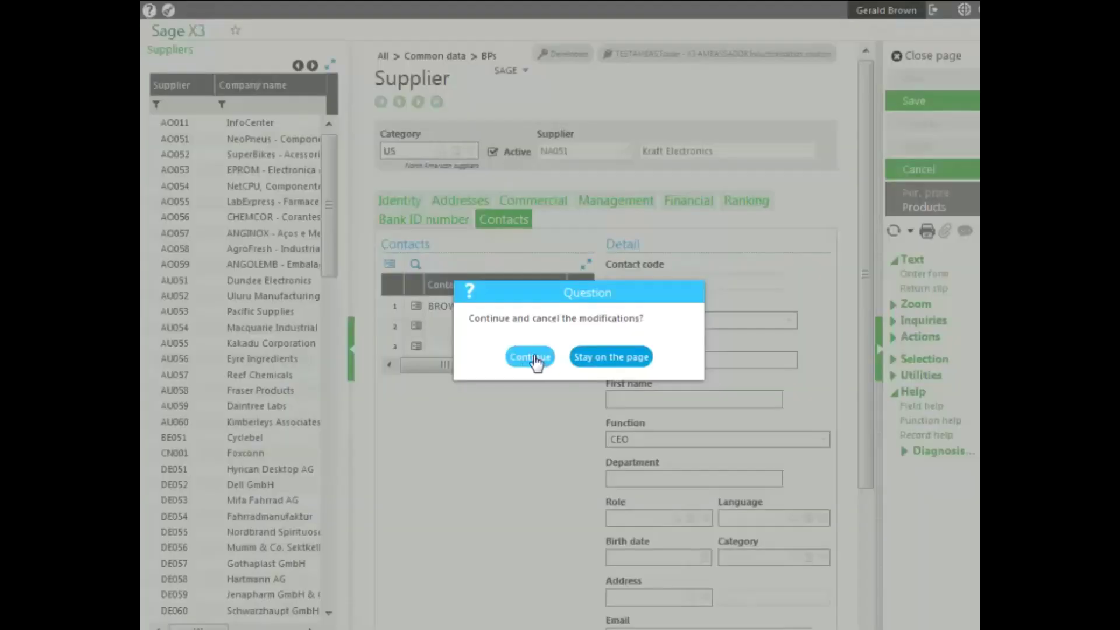
{"action": "left_click", "coordinate": [535, 358]}
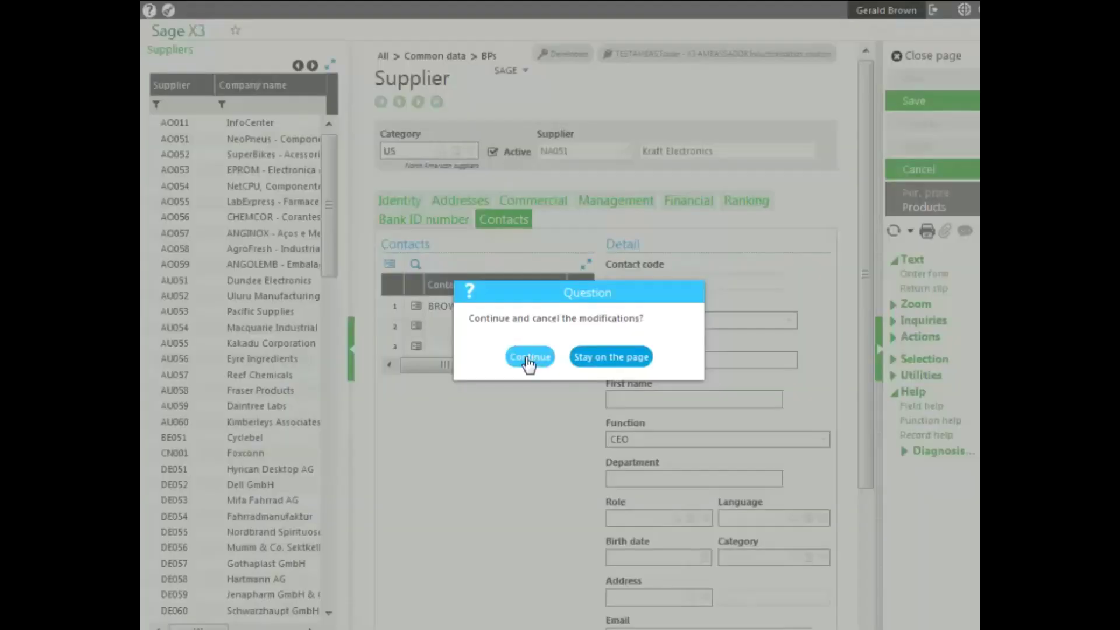